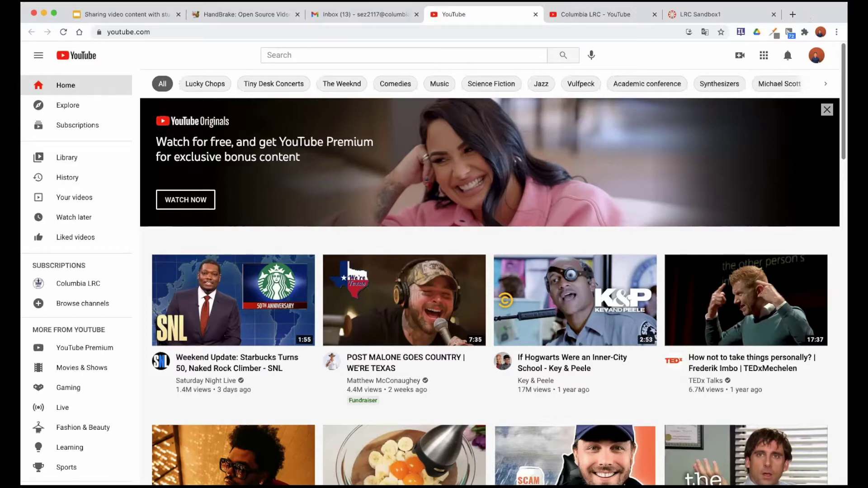
# Open the signed-in account's own YouTube channel page.
pyautogui.click(817, 56)
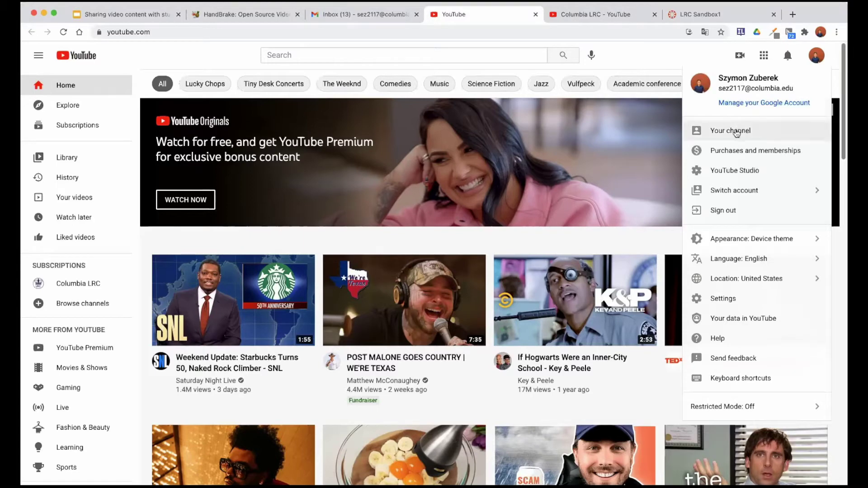
pyautogui.click(736, 132)
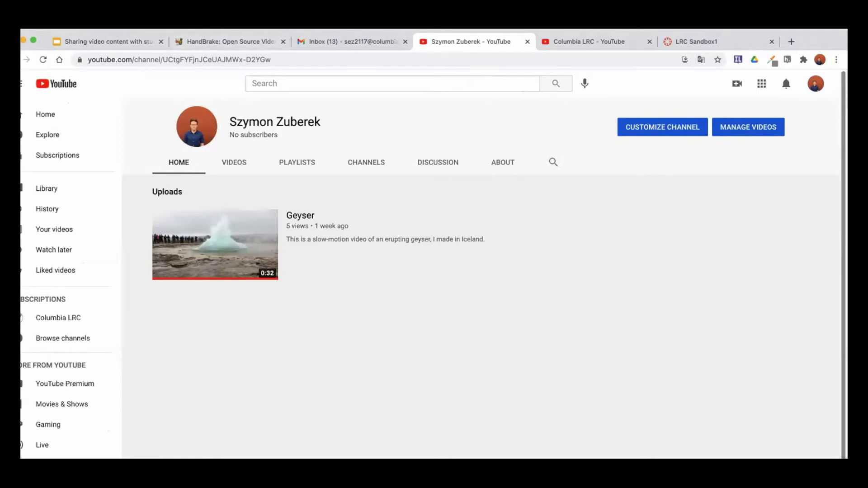
pyautogui.click(772, 41)
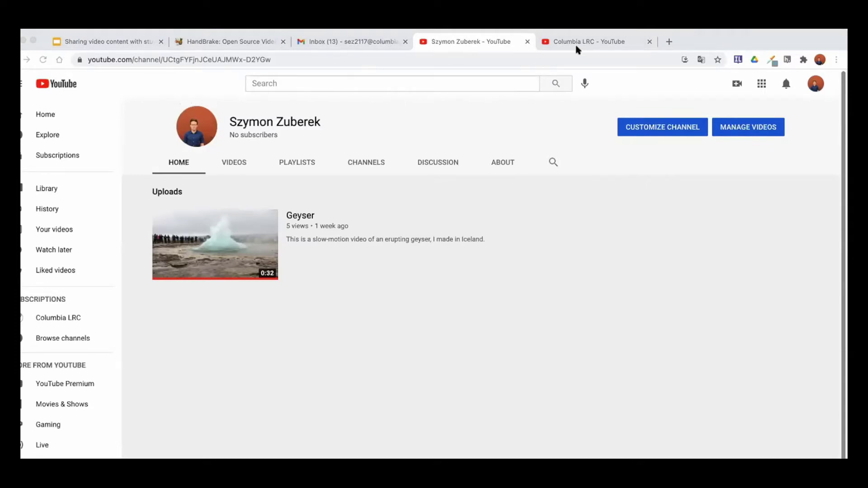
pyautogui.press('super+shift+t')
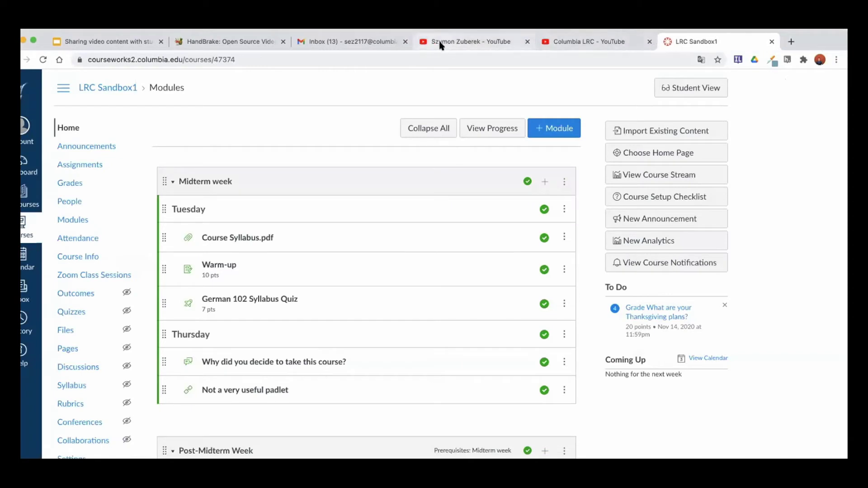
pyautogui.click(440, 45)
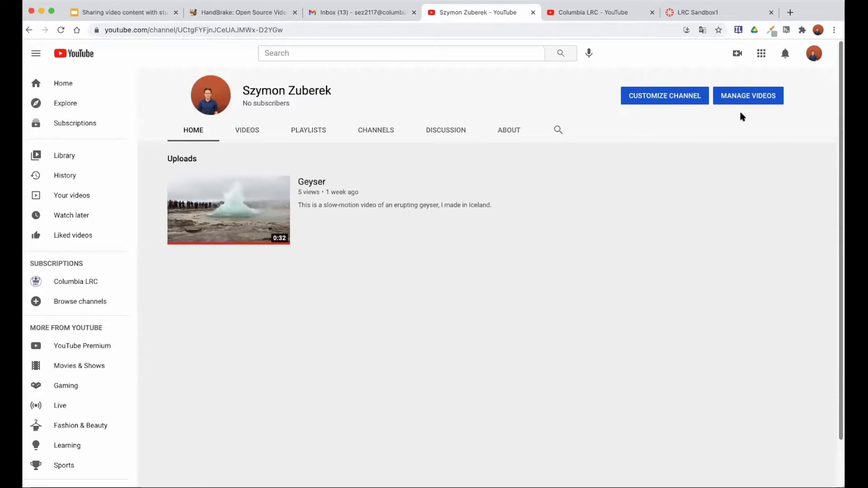
# Start a new video upload to the channel and choose the file Bridge.mp4.
pyautogui.click(737, 55)
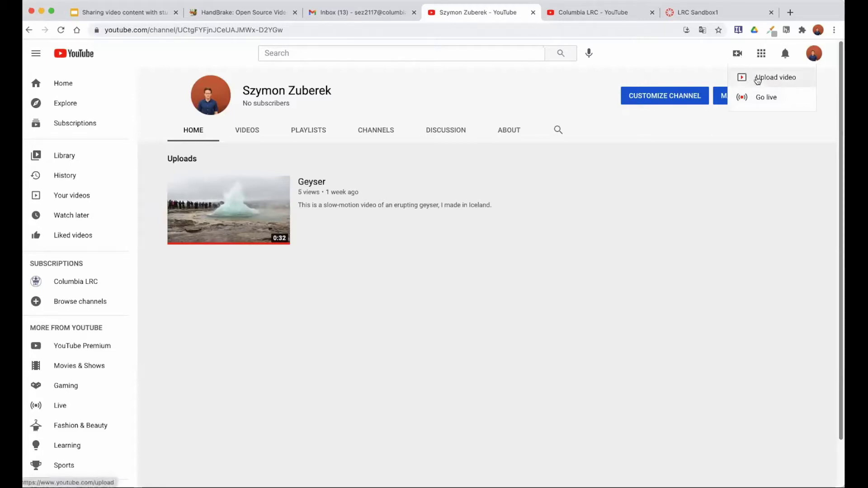
pyautogui.click(782, 82)
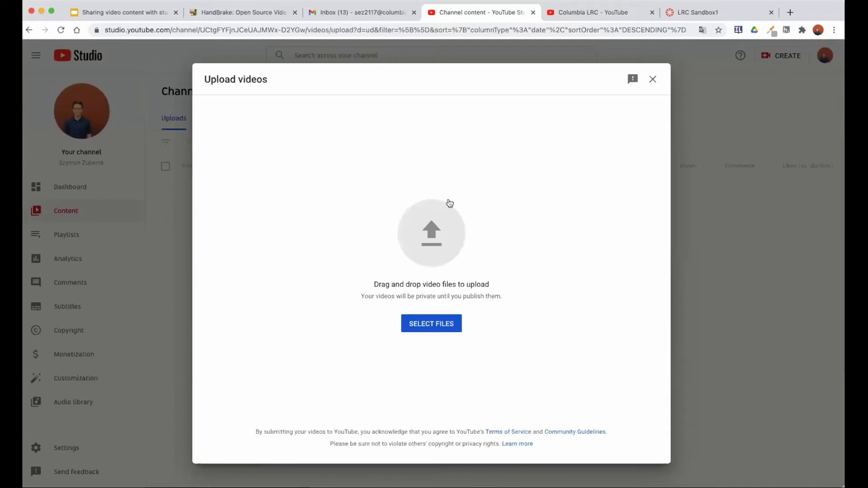
pyautogui.click(432, 325)
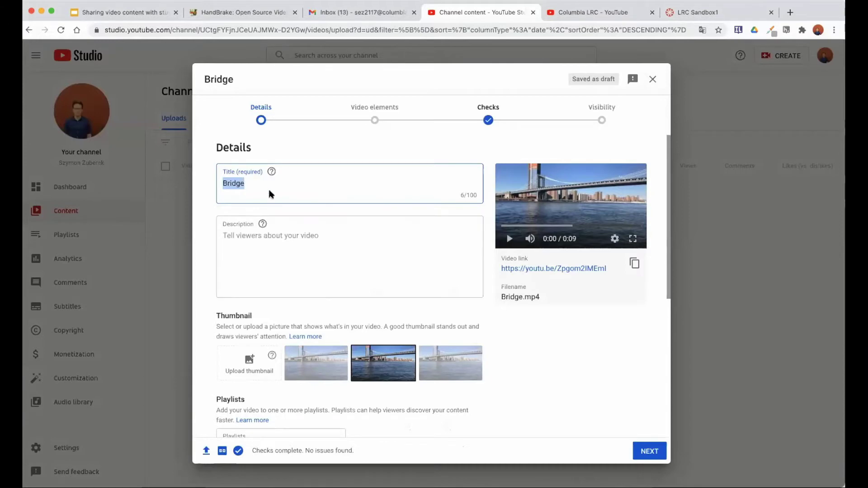
# Replace the uploaded video's title with "Manhattan Bridge".
pyautogui.press('BackSpace')
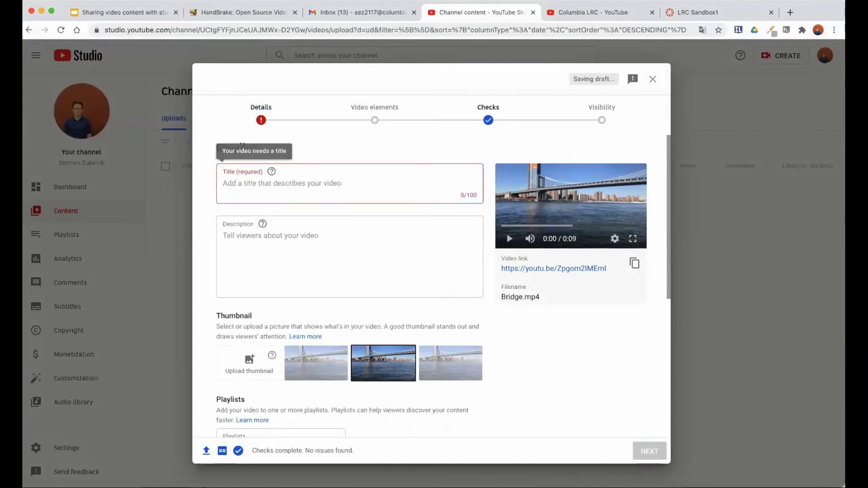
pyautogui.write('Man')
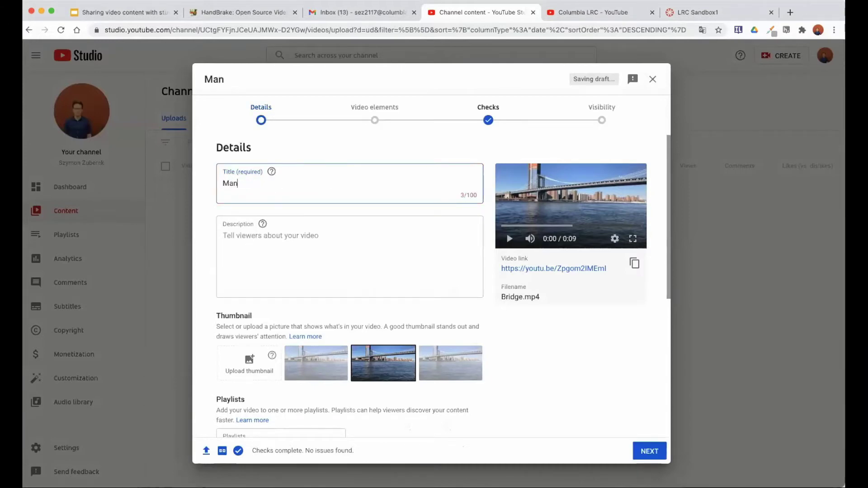
pyautogui.write('hattan Bridge')
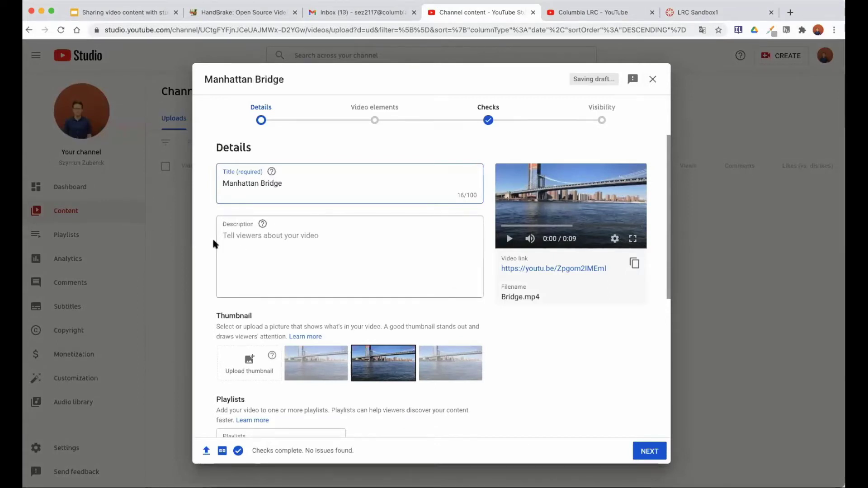
# Enter the video description "A video of Manhattan Bridge shot in Brooklyn.".
pyautogui.click(265, 237)
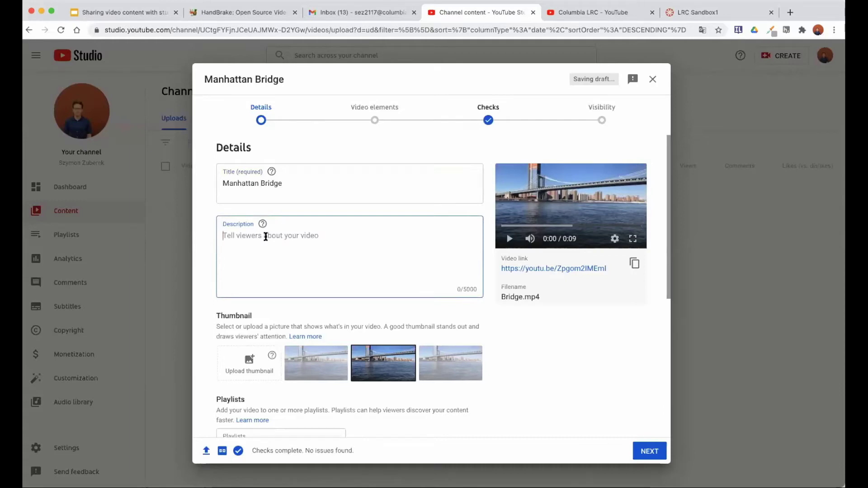
pyautogui.write('A vid')
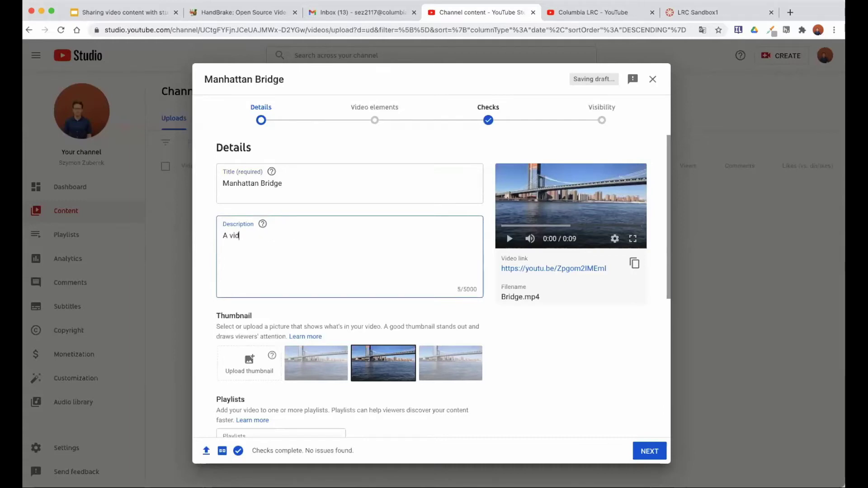
pyautogui.write('eo of the Manhattan')
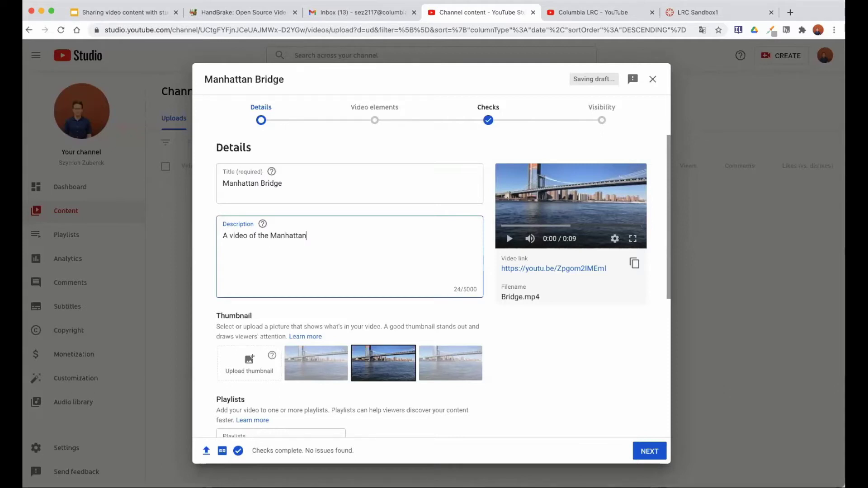
pyautogui.press('BackSpace')
pyautogui.press('BackSpace')
pyautogui.press('BackSpace')
pyautogui.press('BackSpace')
pyautogui.press('BackSpace')
pyautogui.press('BackSpace')
pyautogui.press('BackSpace')
pyautogui.press('BackSpace')
pyautogui.press('BackSpace')
pyautogui.press('BackSpace')
pyautogui.press('BackSpace')
pyautogui.press('BackSpace')
pyautogui.write('Manhattan Bridge shot in Brook')
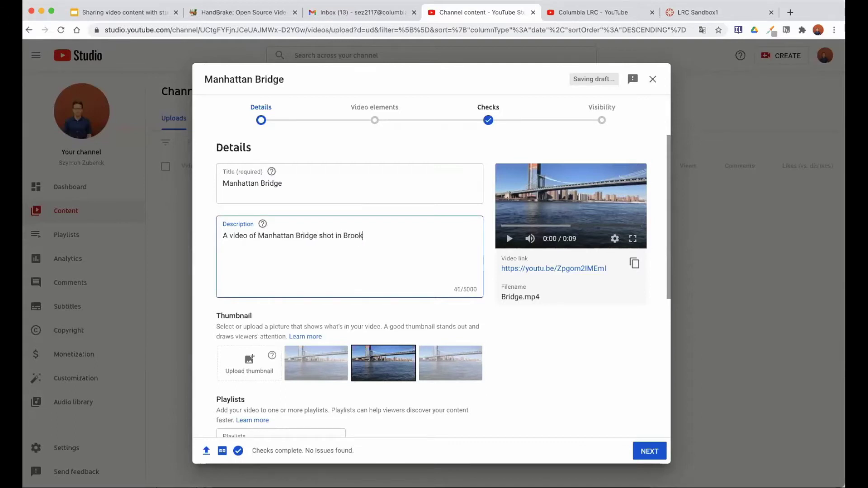
pyautogui.write('lyn.')
# Set the video's audience to "Yes, it's made for kids".
pyautogui.scroll(-1, 332, 243)
pyautogui.scroll(-1, 343, 249)
pyautogui.scroll(-2, 345, 252)
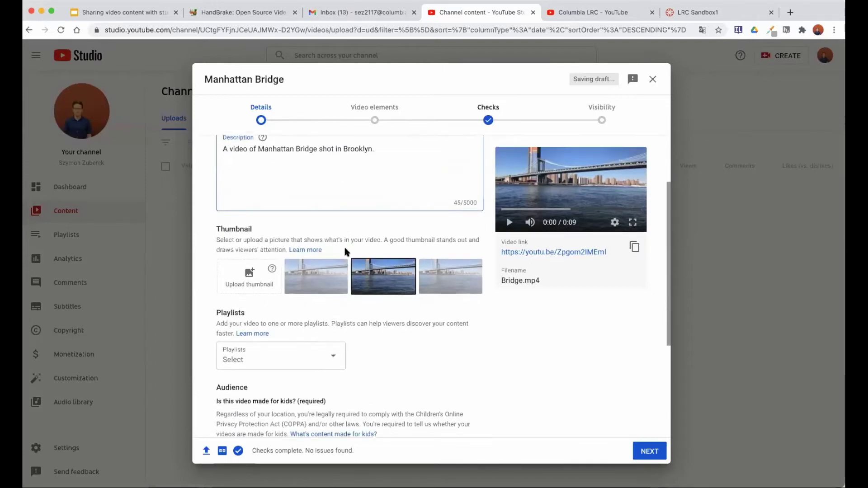
pyautogui.scroll(-1, 347, 252)
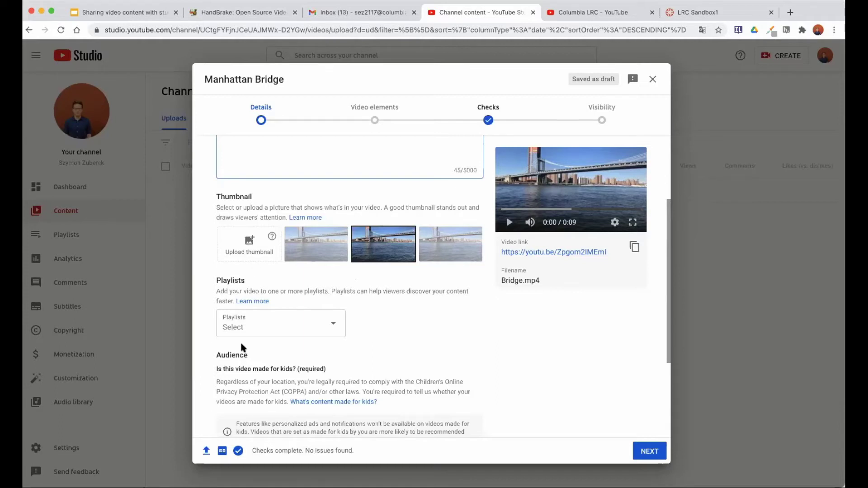
pyautogui.scroll(-1, 417, 325)
pyautogui.scroll(-2, 416, 325)
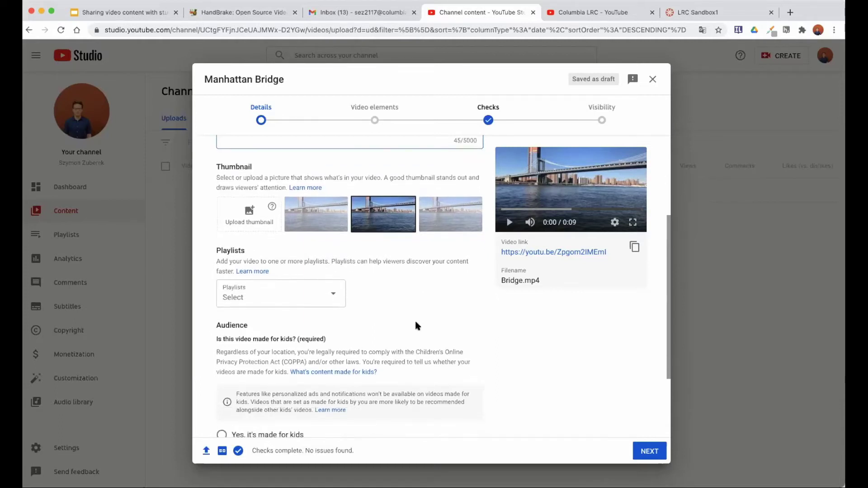
pyautogui.scroll(-1, 381, 291)
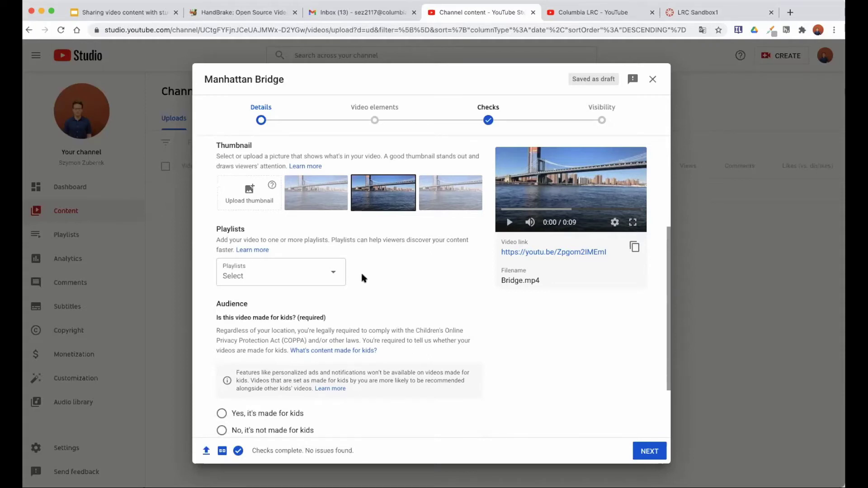
pyautogui.scroll(-1, 362, 274)
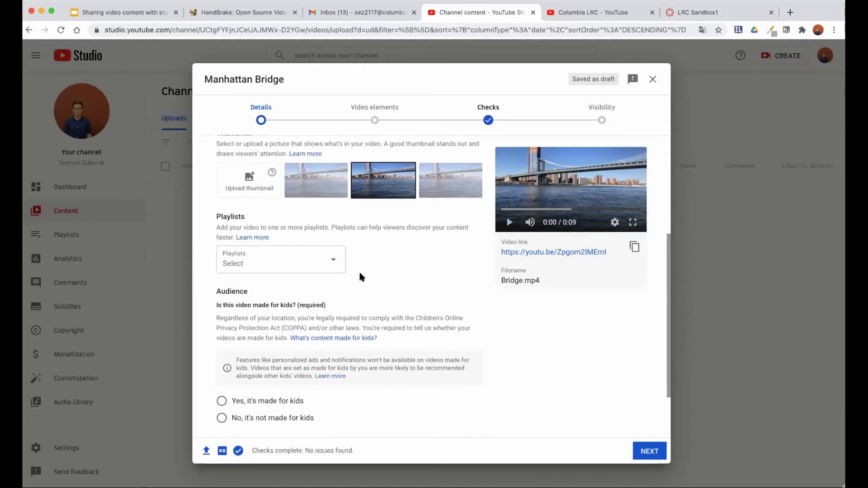
pyautogui.scroll(-1, 362, 277)
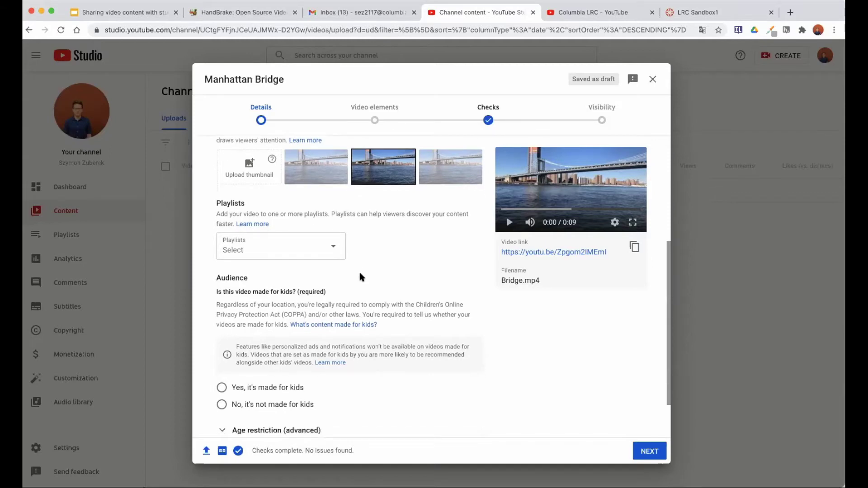
pyautogui.scroll(-2, 360, 277)
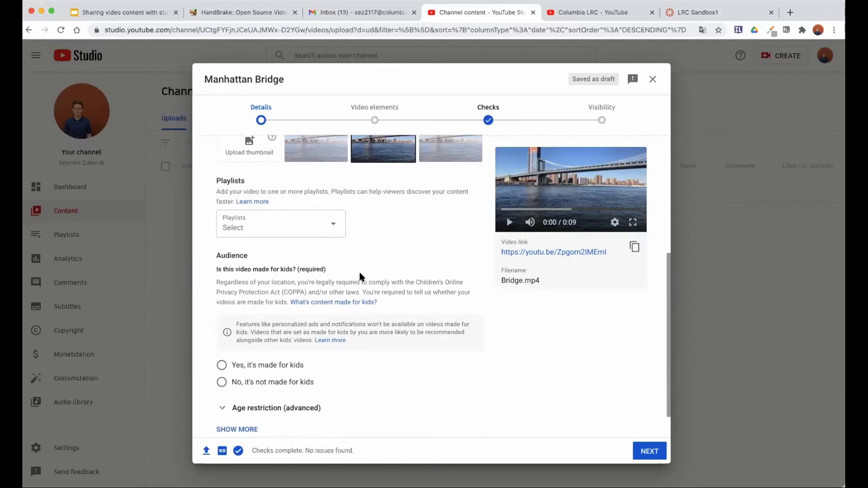
pyautogui.scroll(-3, 360, 276)
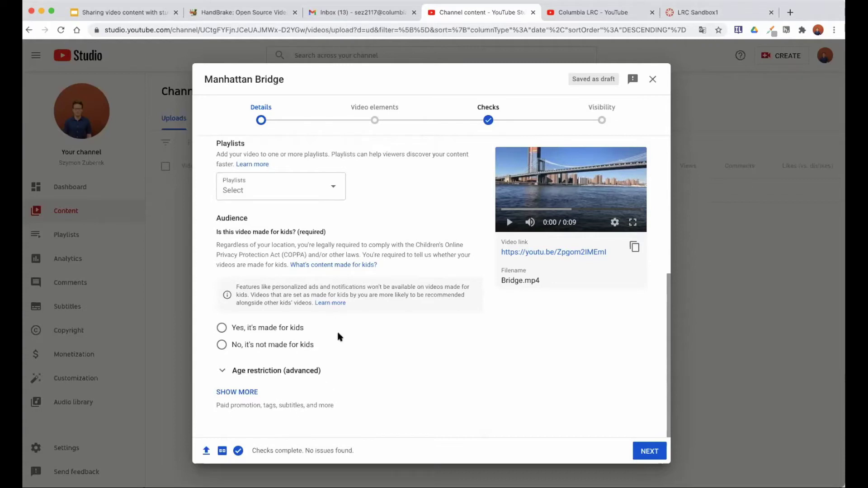
pyautogui.click(223, 329)
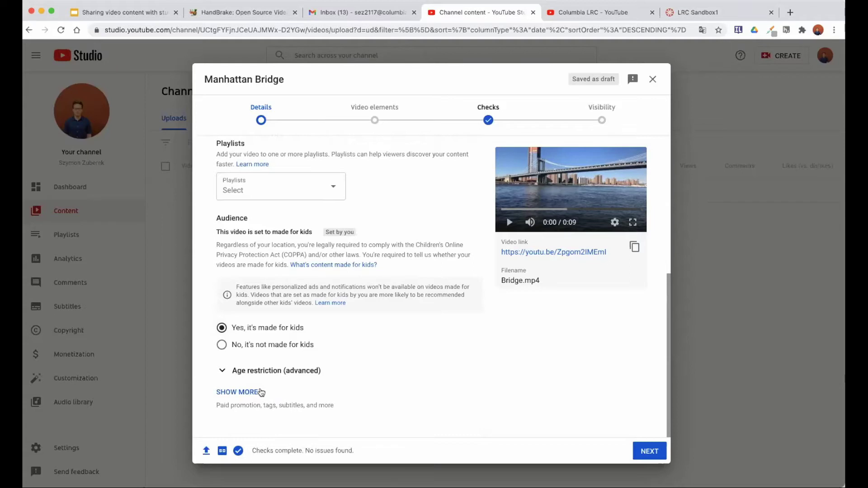
# Expand the additional video details and add the tags bridge, Manhattan, Brooklyn and NYC.
pyautogui.click(243, 393)
pyautogui.scroll(-1, 305, 377)
pyautogui.scroll(-5, 305, 378)
pyautogui.scroll(-3, 305, 373)
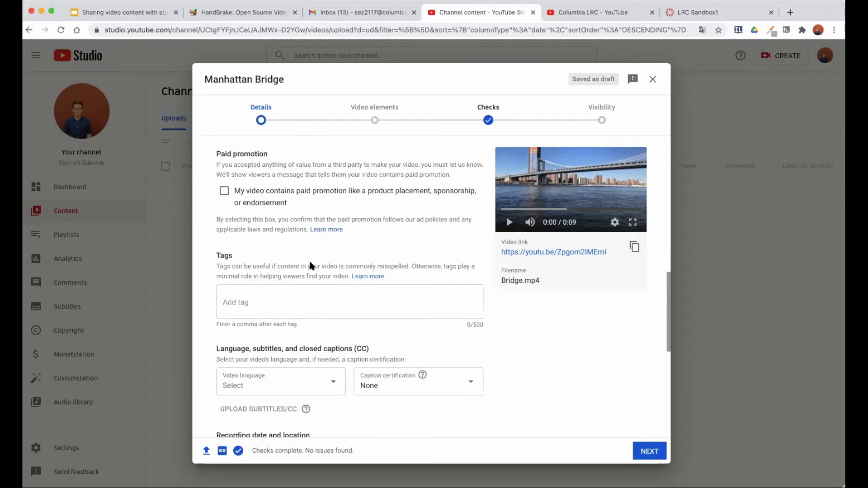
pyautogui.click(249, 304)
pyautogui.write('b')
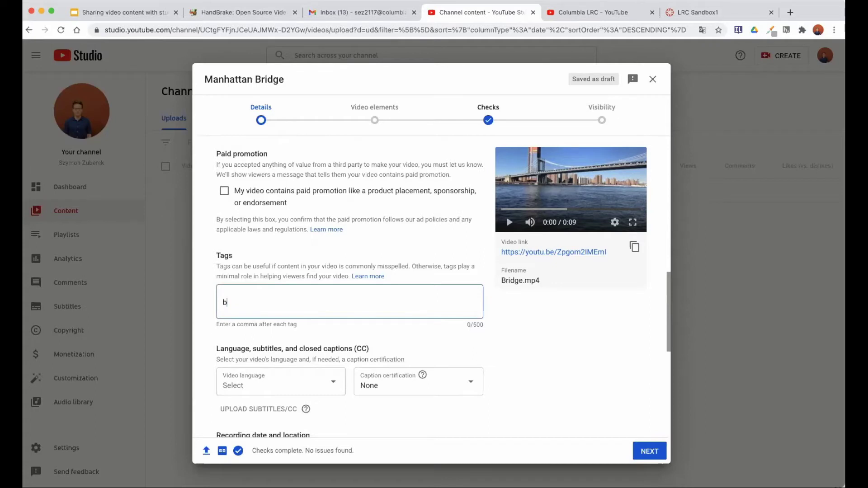
pyautogui.write('ridge')
pyautogui.press('Return')
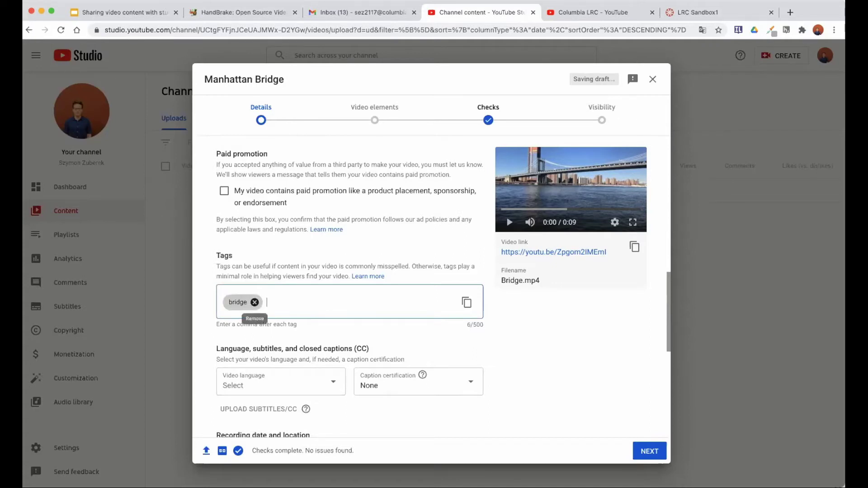
pyautogui.write('Manhattan')
pyautogui.press('Return')
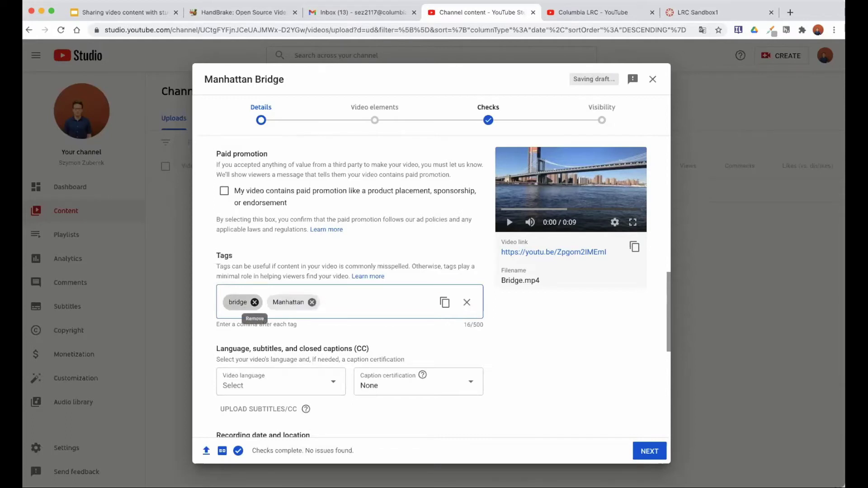
pyautogui.write('Brooklyn')
pyautogui.press('Return')
pyautogui.write('NYC')
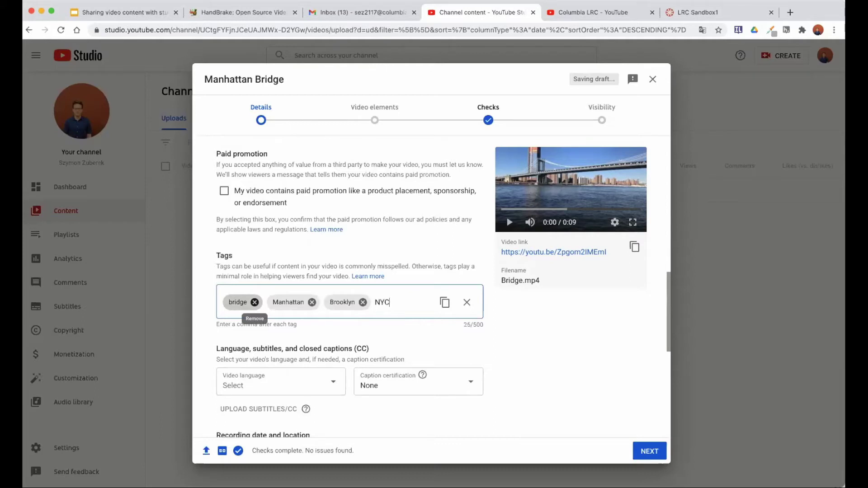
pyautogui.press('Return')
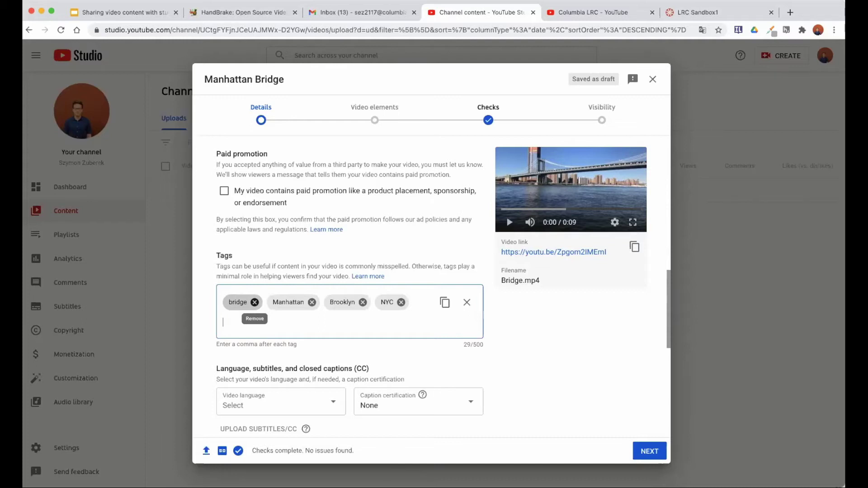
# Set the video location to New York, NY.
pyautogui.scroll(-5, 273, 283)
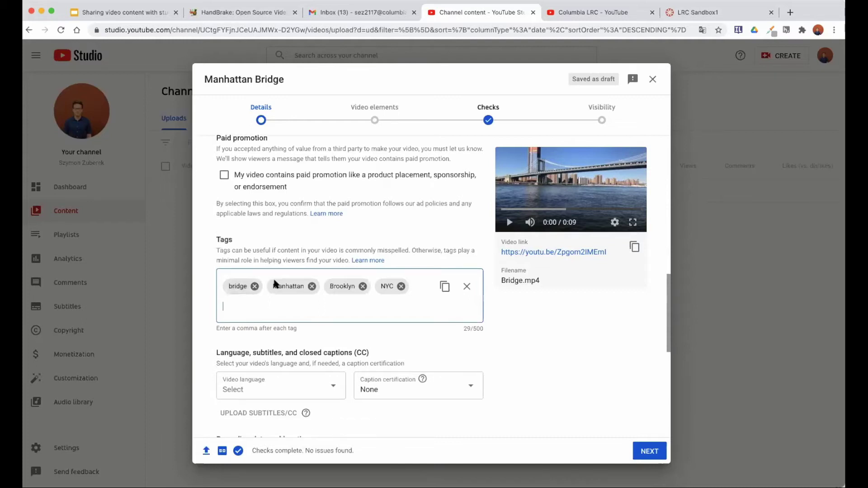
pyautogui.scroll(-1, 275, 284)
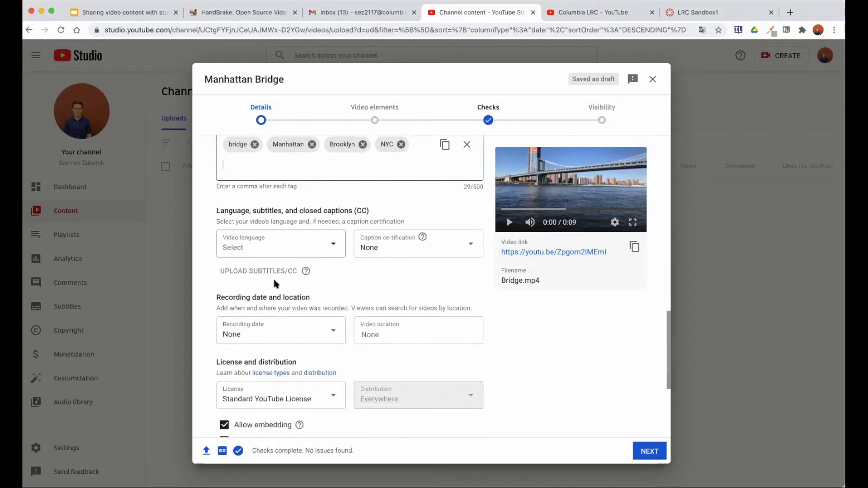
pyautogui.scroll(-2, 323, 283)
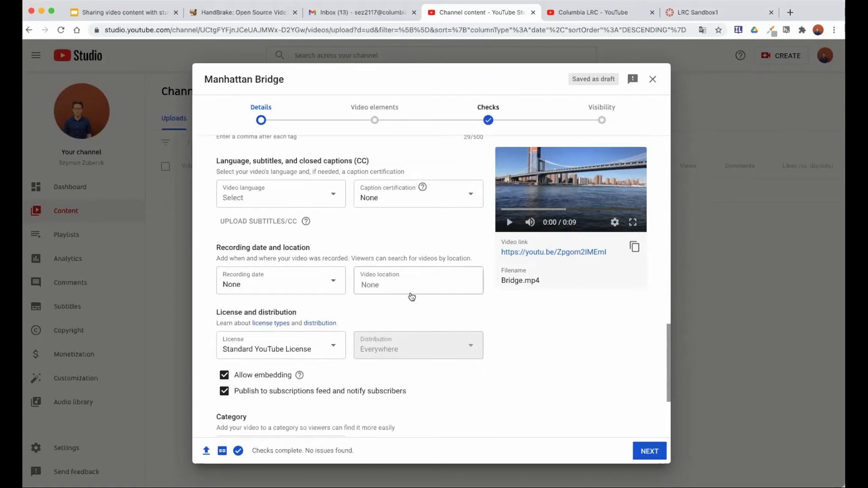
pyautogui.click(384, 284)
pyautogui.write('New')
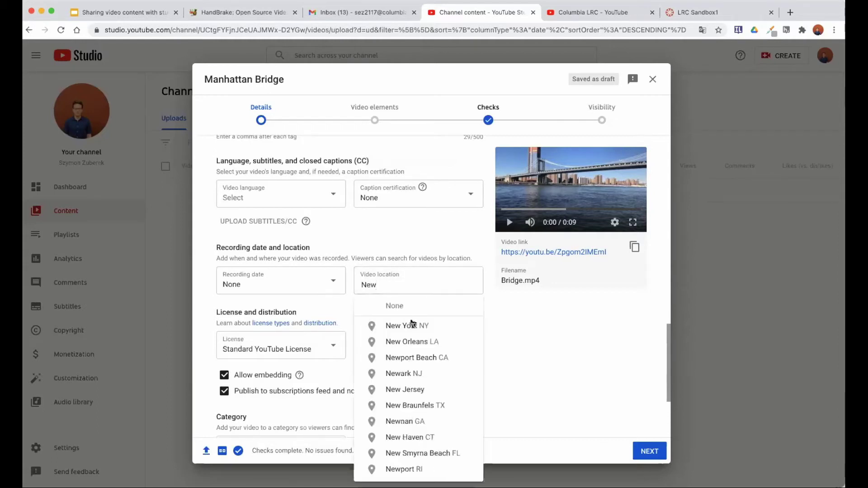
pyautogui.click(406, 325)
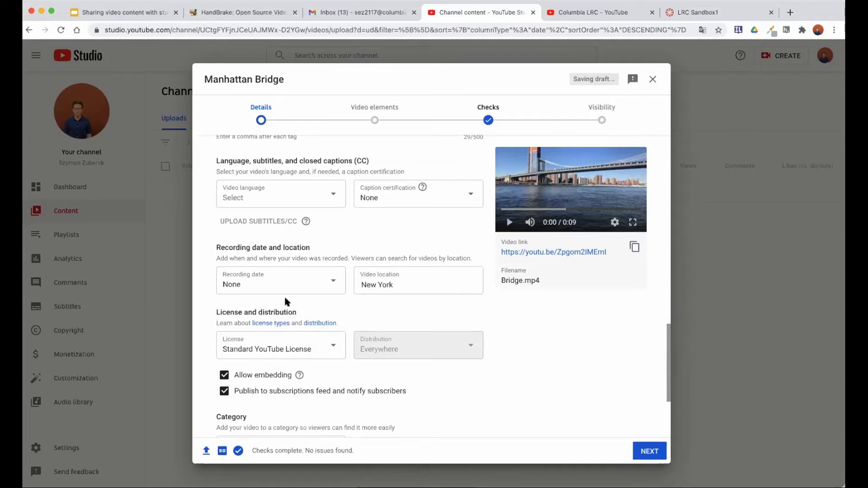
# Set the video's category to Education.
pyautogui.scroll(-2, 289, 300)
pyautogui.scroll(-3, 286, 302)
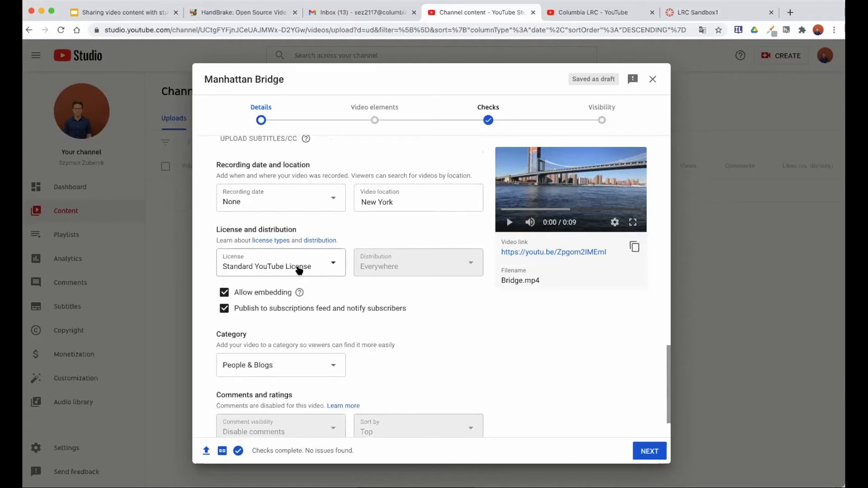
pyautogui.scroll(-3, 299, 269)
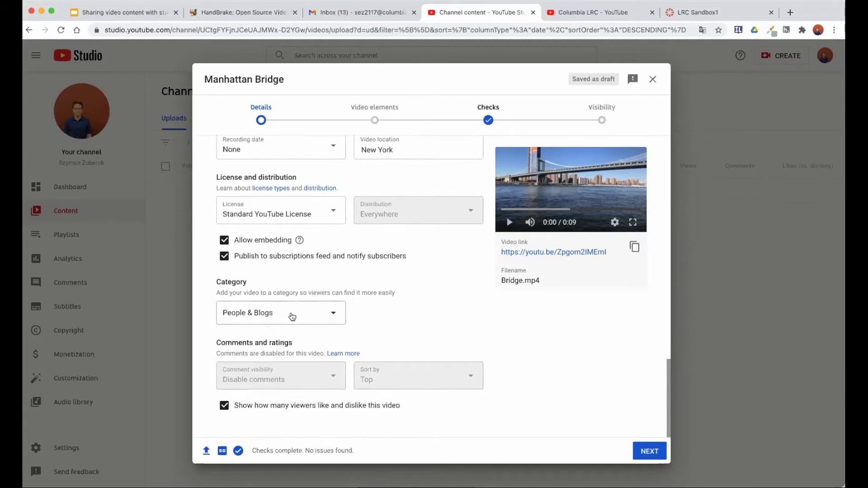
pyautogui.click(311, 315)
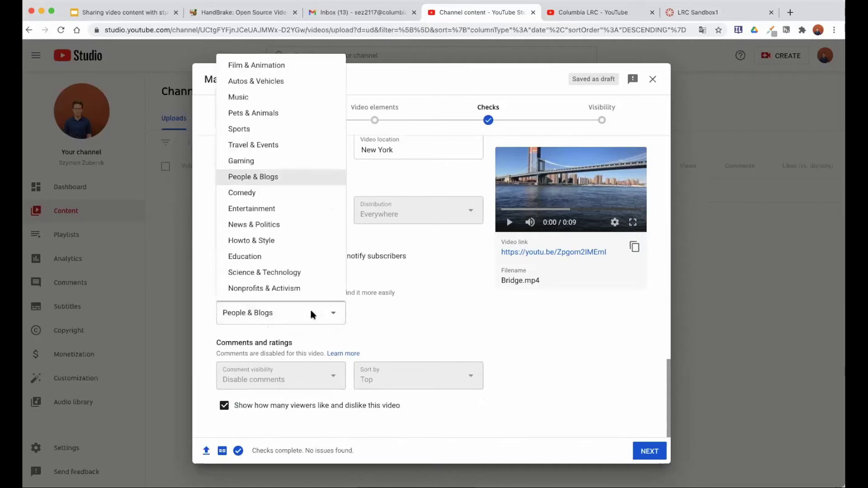
pyautogui.click(244, 256)
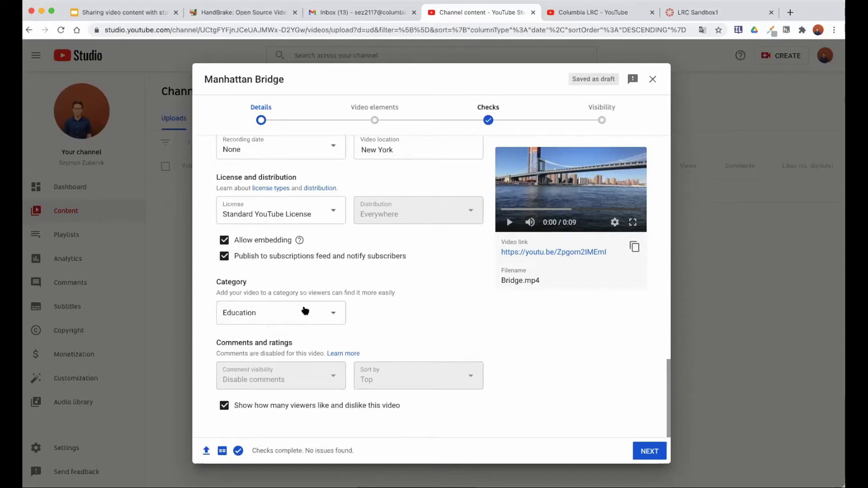
# Proceed through the video elements and checks stages to the visibility settings.
pyautogui.scroll(15, 301, 312)
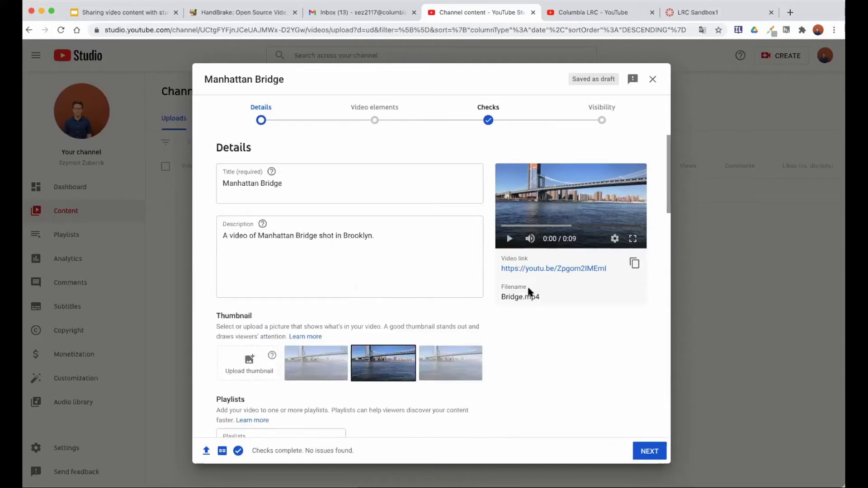
pyautogui.click(650, 451)
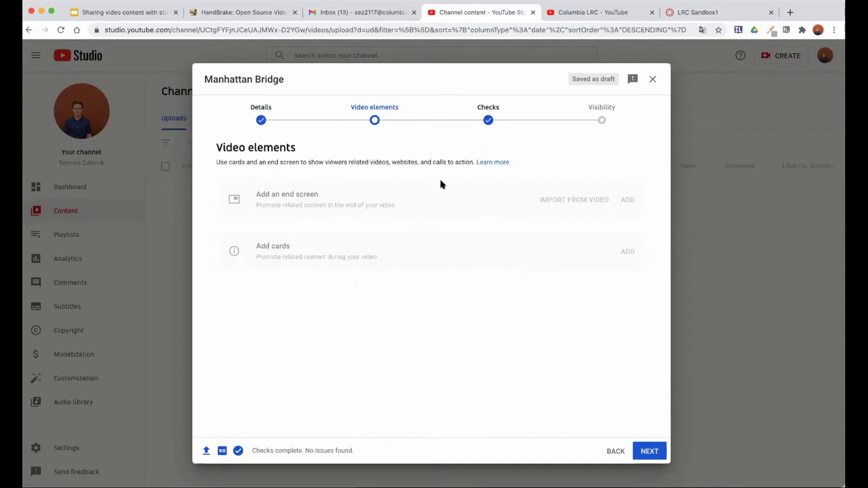
pyautogui.click(650, 450)
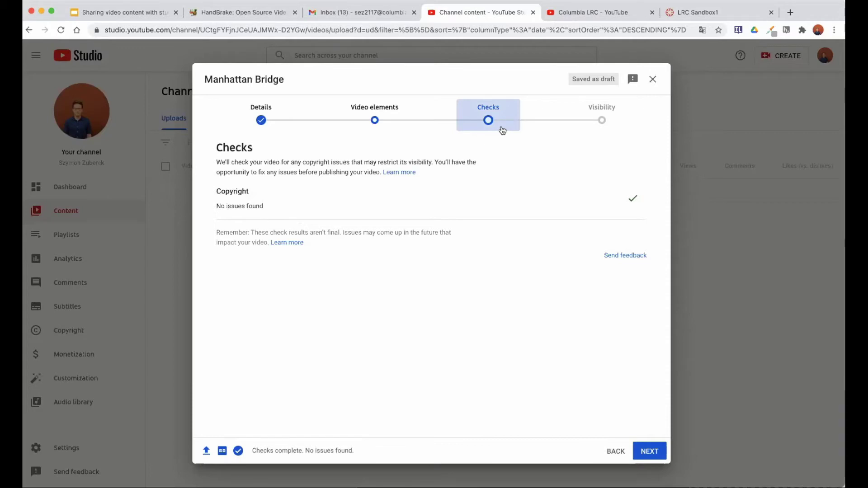
pyautogui.click(649, 451)
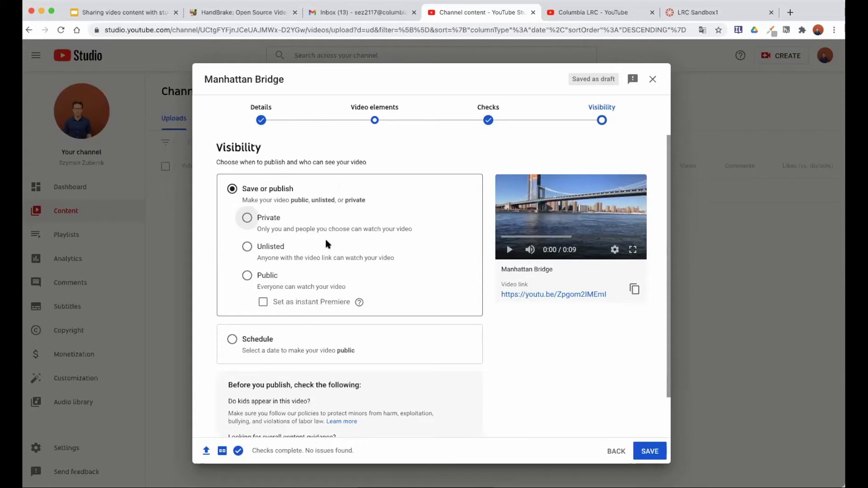
# Set the video's visibility to Unlisted and save it to finish the upload.
pyautogui.scroll(-1, 328, 244)
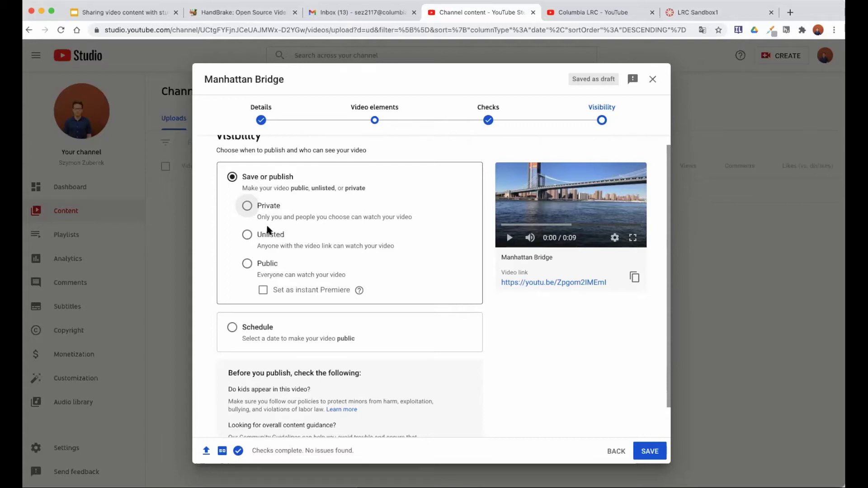
pyautogui.click(247, 234)
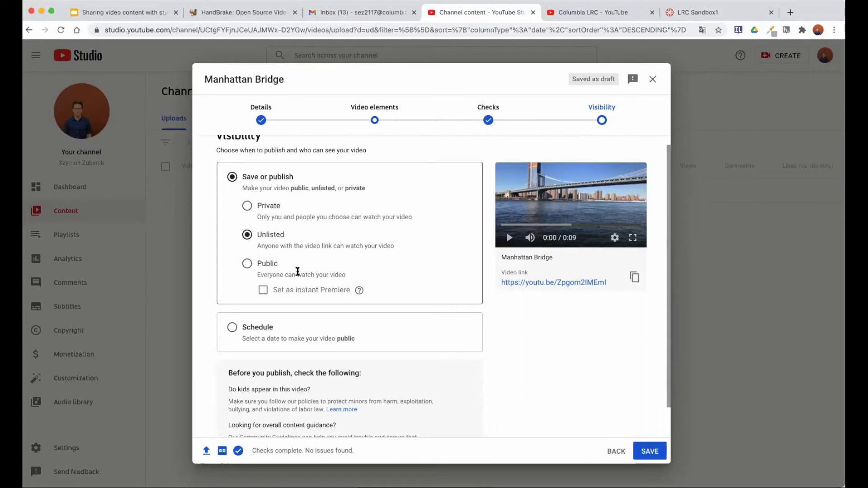
pyautogui.scroll(-1, 297, 271)
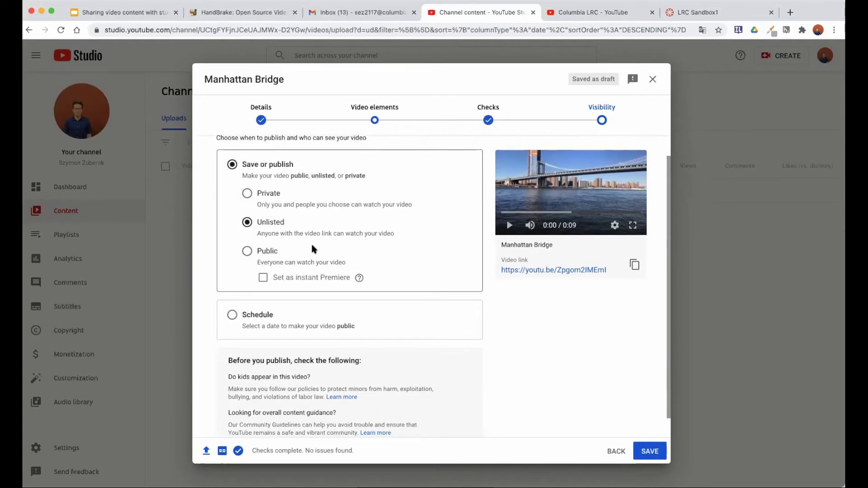
pyautogui.scroll(-2, 310, 242)
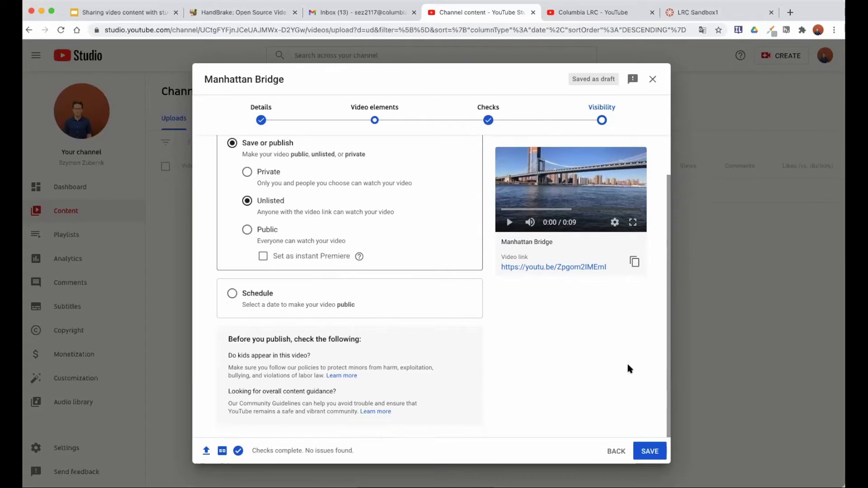
pyautogui.click(647, 452)
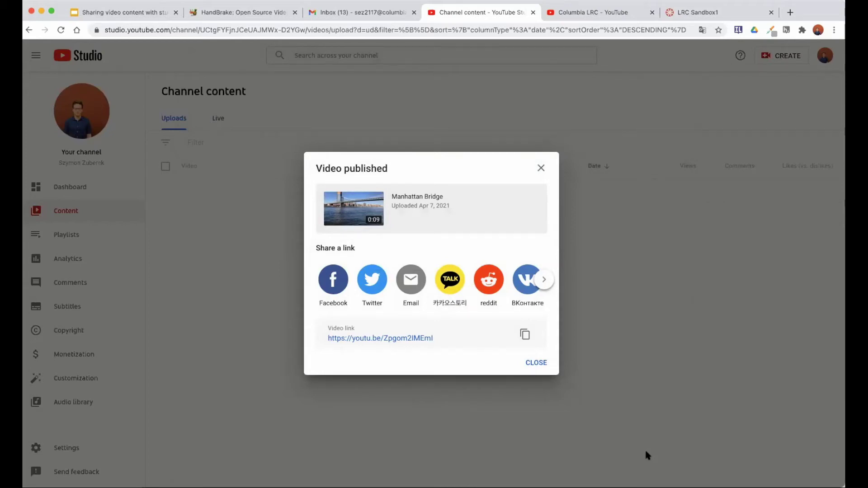
# Copy the uploaded video's link and show the YouTube Summary slide in the "Sharing video content with students" presentation in Google Slides.
pyautogui.click(525, 337)
pyautogui.click(120, 13)
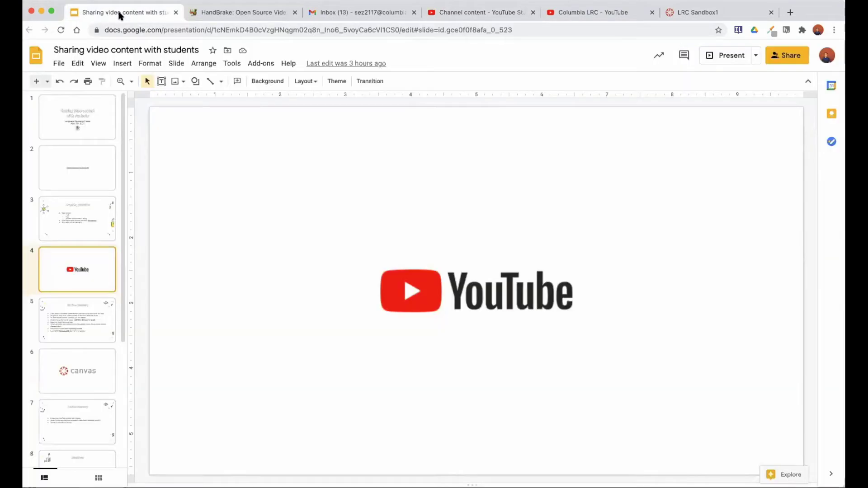
pyautogui.click(79, 326)
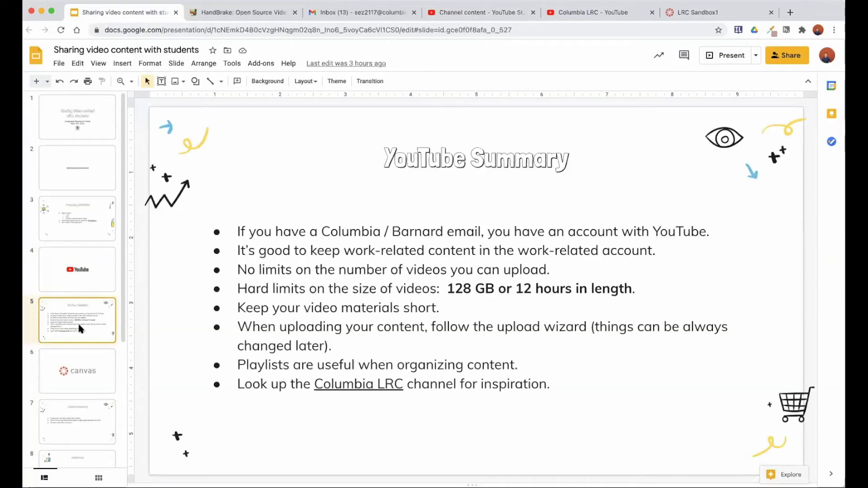
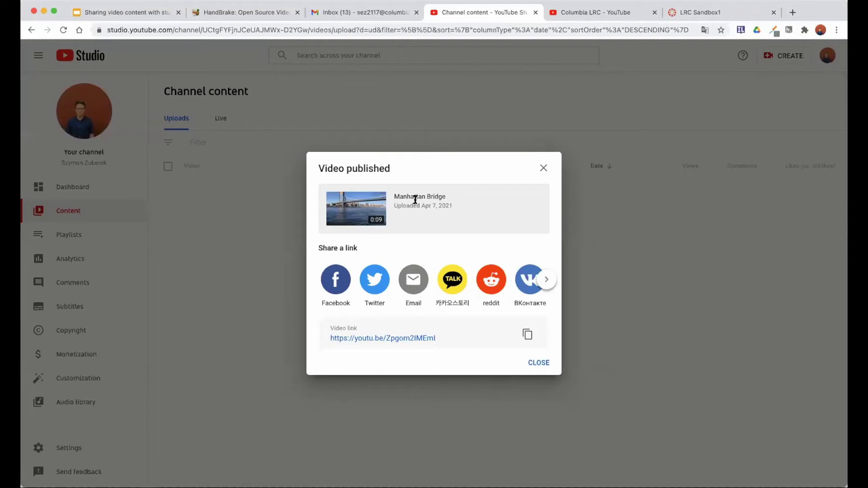
# Back in YouTube Studio, dismiss the published-video dialog and start a new playlist for the channel.
pyautogui.click(538, 366)
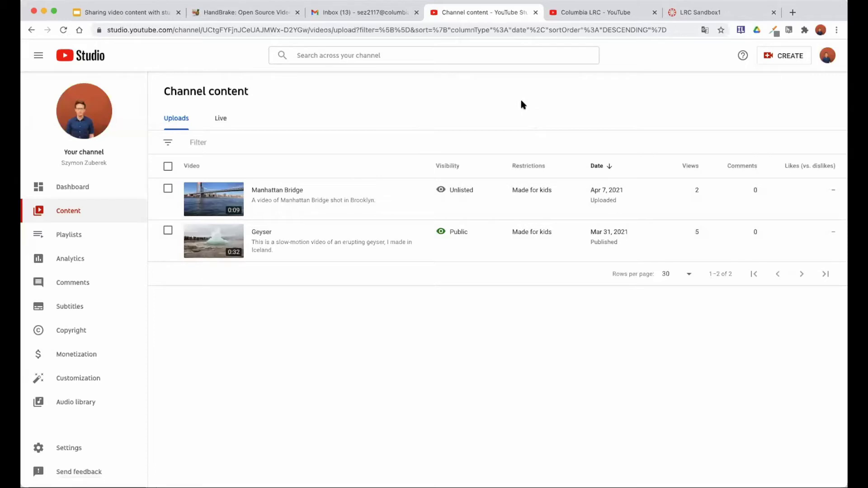
pyautogui.moveTo(321, 187)
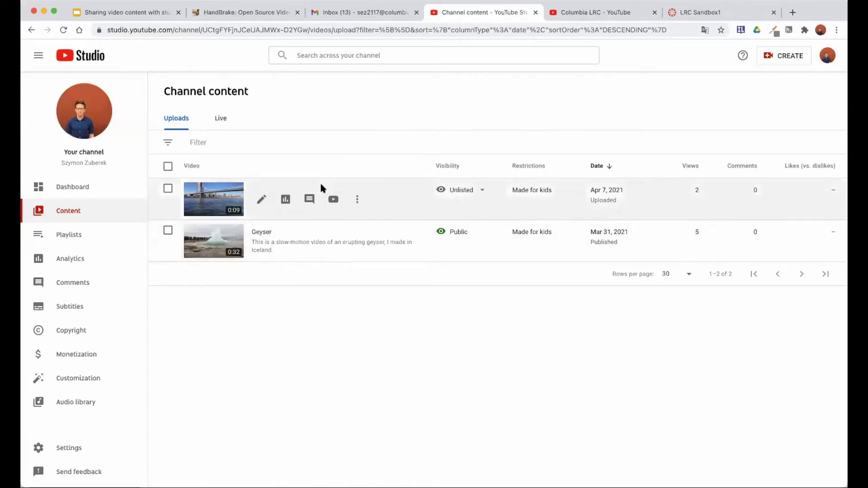
pyautogui.click(85, 241)
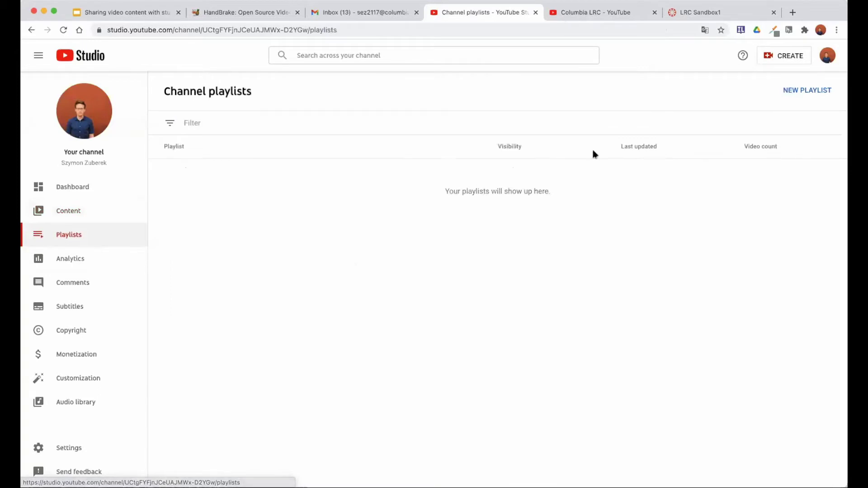
pyautogui.click(807, 91)
pyautogui.click(624, 129)
pyautogui.write('Wo')
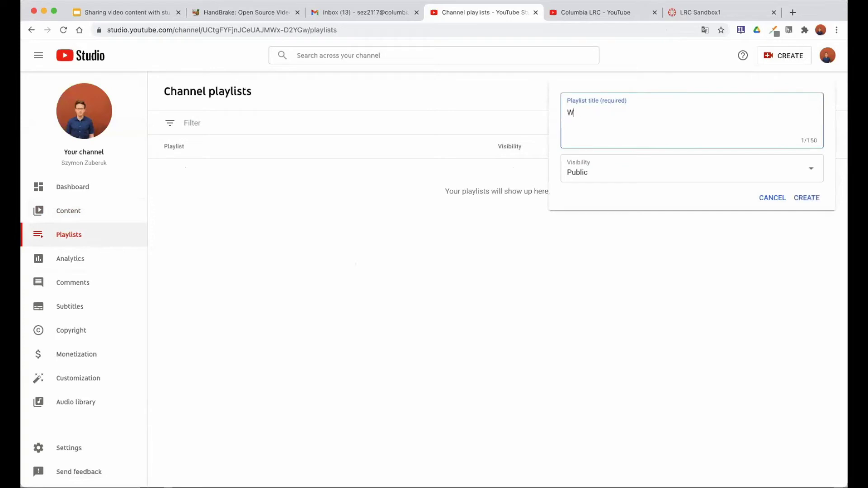
pyautogui.press('BackSpace')
pyautogui.write('a')
pyautogui.press('BackSpace')
pyautogui.press('BackSpace')
pyautogui.write('Th')
pyautogui.press('BackSpace')
pyautogui.press('BackSpace')
# Title the new playlist "Bridges and Geysers" and create it with Public visibility.
pyautogui.write('Bridges a')
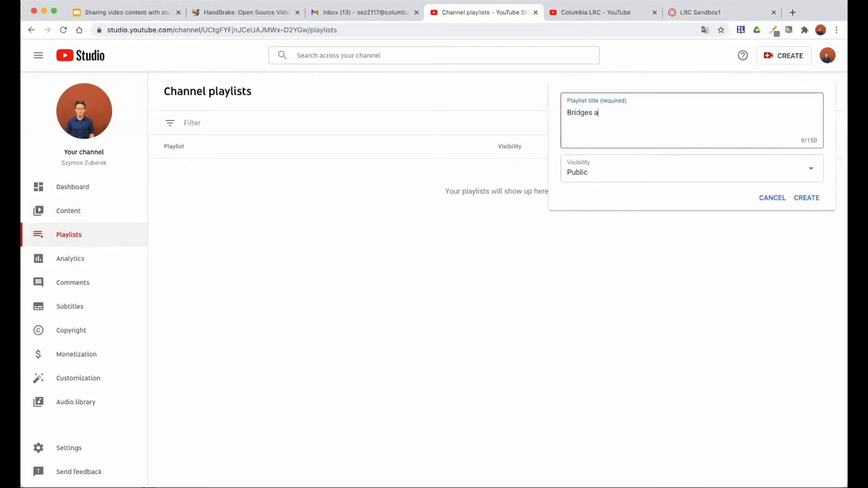
pyautogui.write('nd Water')
pyautogui.press('BackSpace')
pyautogui.press('BackSpace')
pyautogui.press('BackSpace')
pyautogui.press('BackSpace')
pyautogui.press('BackSpace')
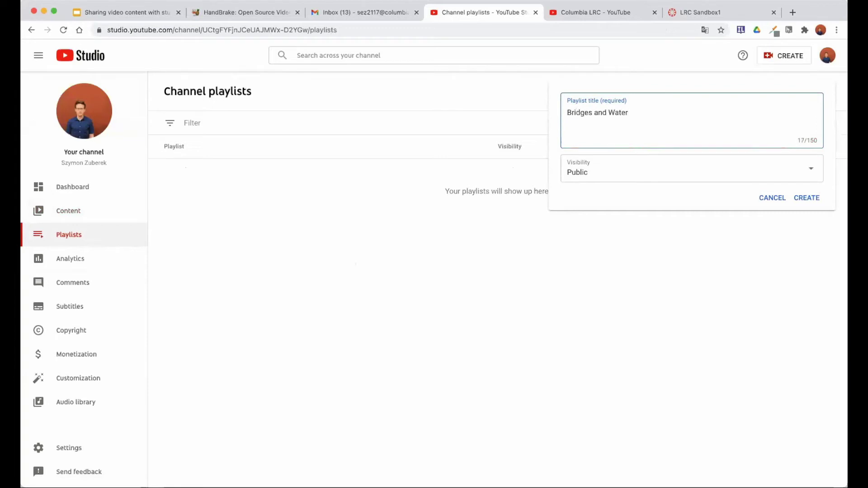
pyautogui.write('Ge')
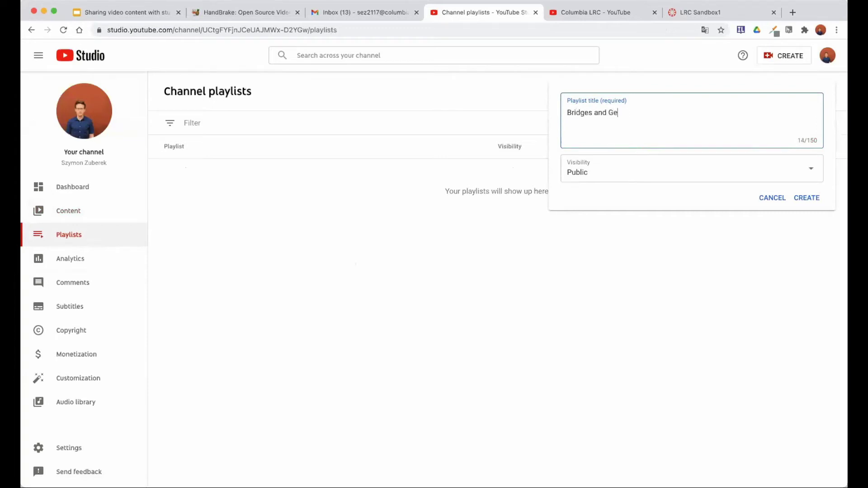
pyautogui.write('ysers')
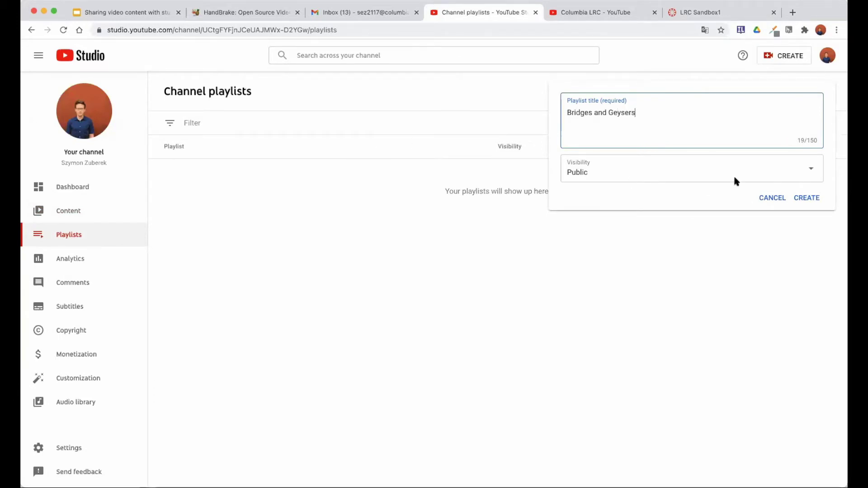
pyautogui.click(808, 198)
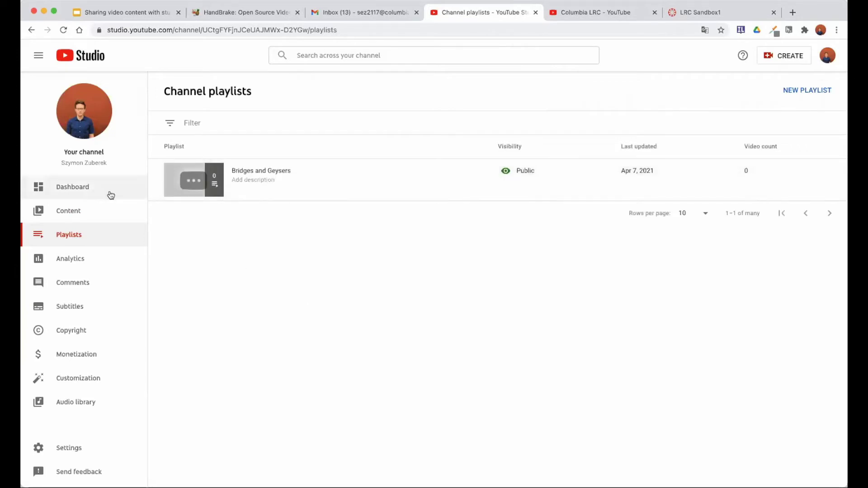
# Open the Bridges and Geysers playlist on YouTube for editing and look through the library page.
pyautogui.moveTo(372, 186)
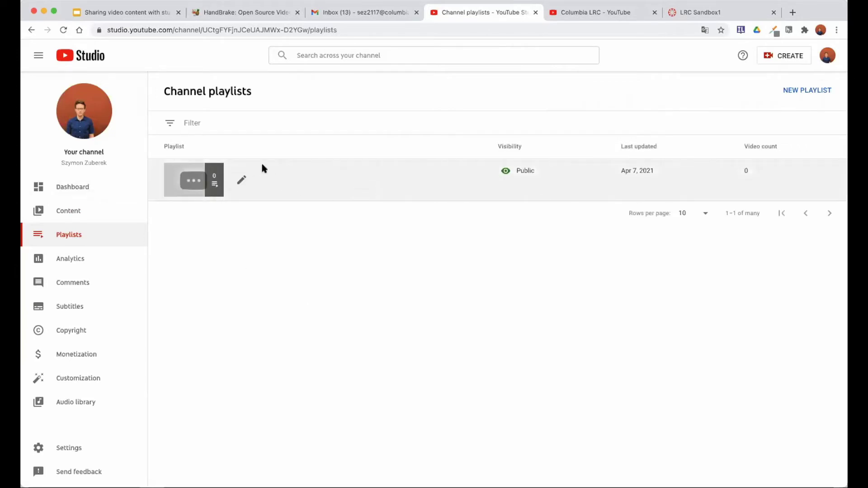
pyautogui.click(241, 180)
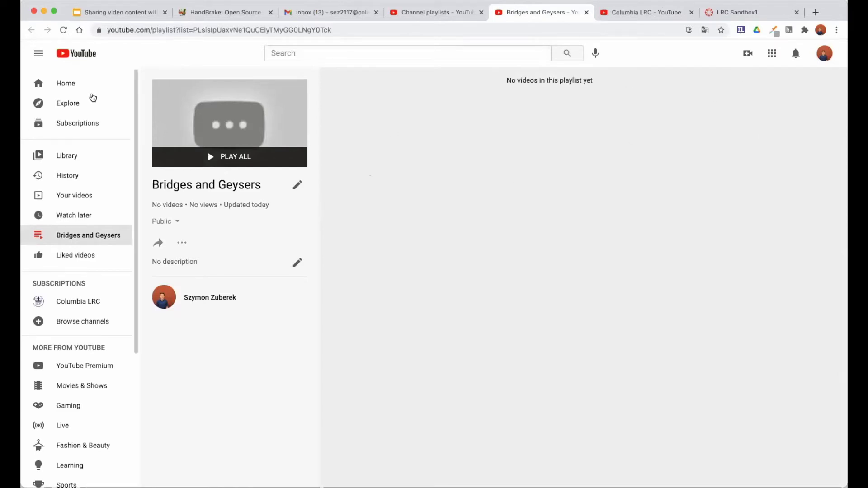
pyautogui.click(79, 162)
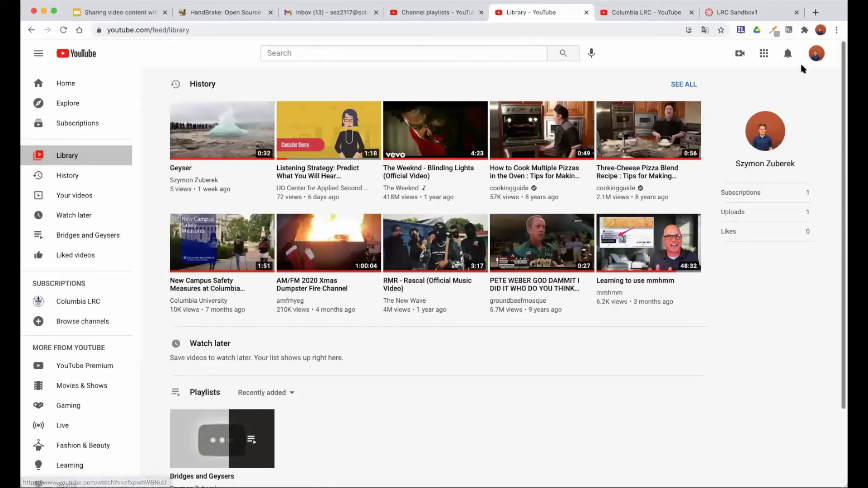
# Go to your own channel page, reload it and show its uploaded videos.
pyautogui.click(816, 53)
pyautogui.click(749, 129)
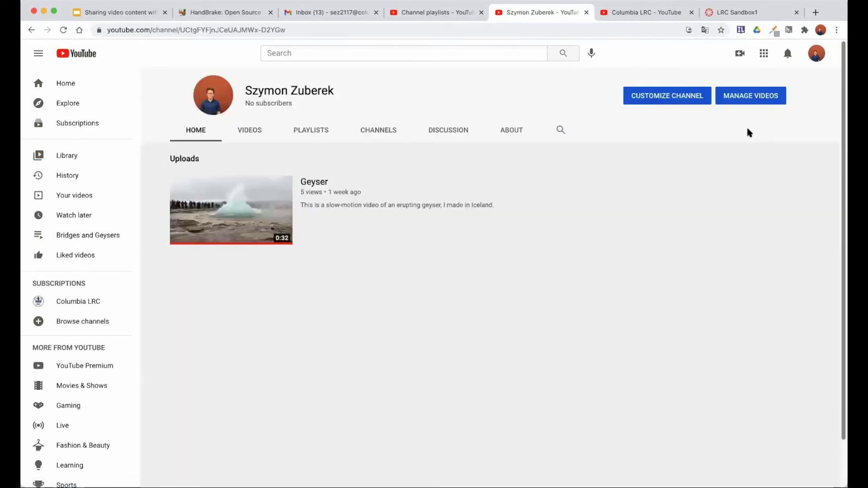
pyautogui.click(63, 30)
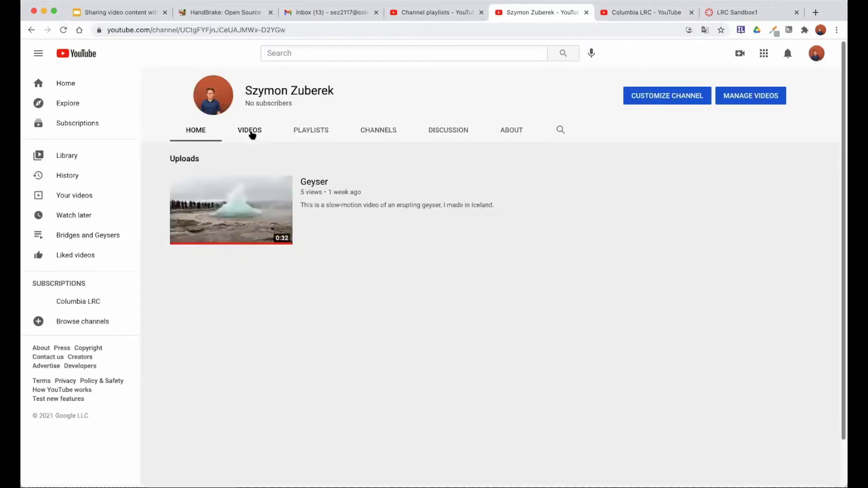
pyautogui.click(252, 133)
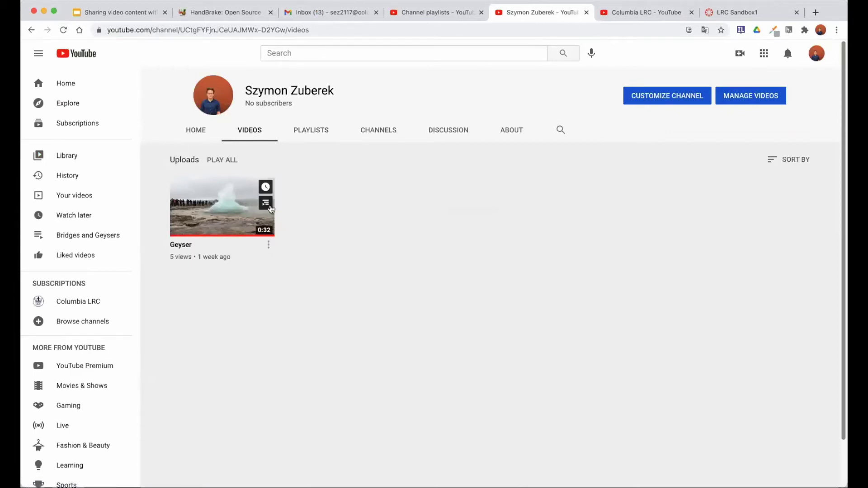
# Save the Geyser video to the Bridges and Geysers playlist and close the playlist selection.
pyautogui.click(269, 247)
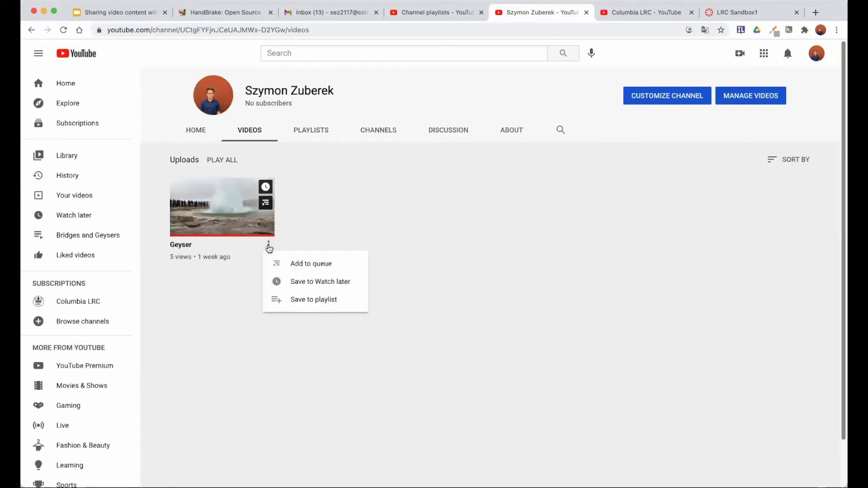
pyautogui.click(312, 300)
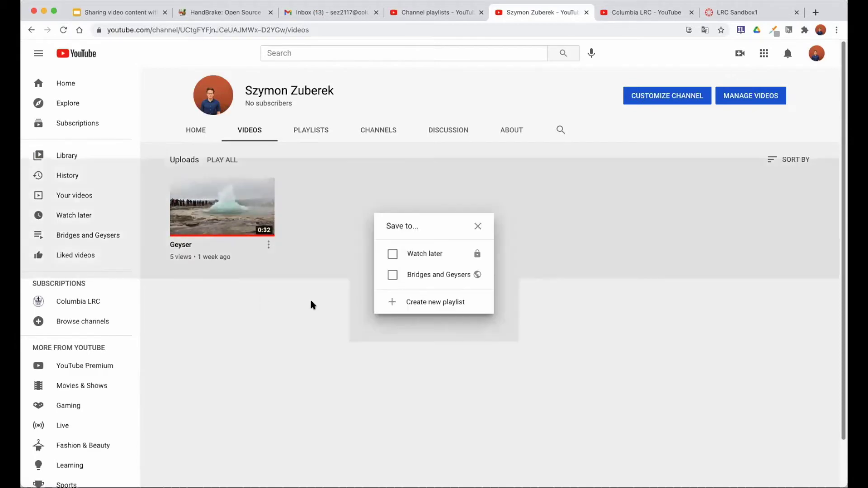
pyautogui.click(396, 278)
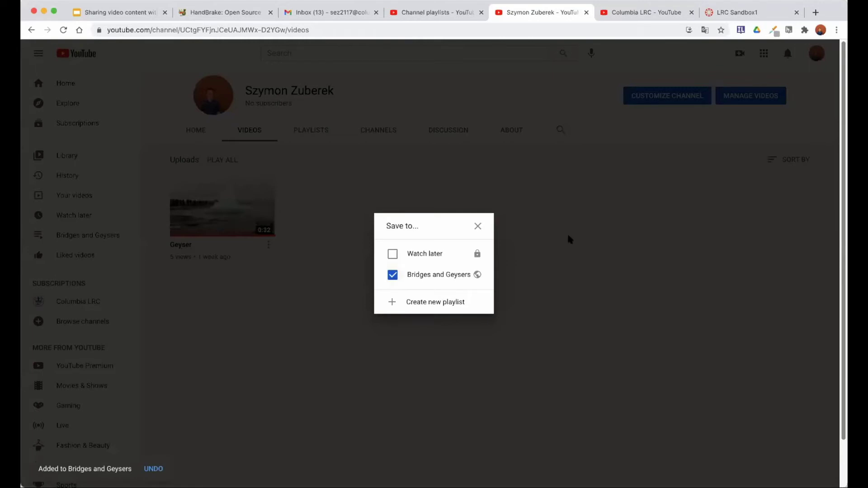
pyautogui.click(607, 244)
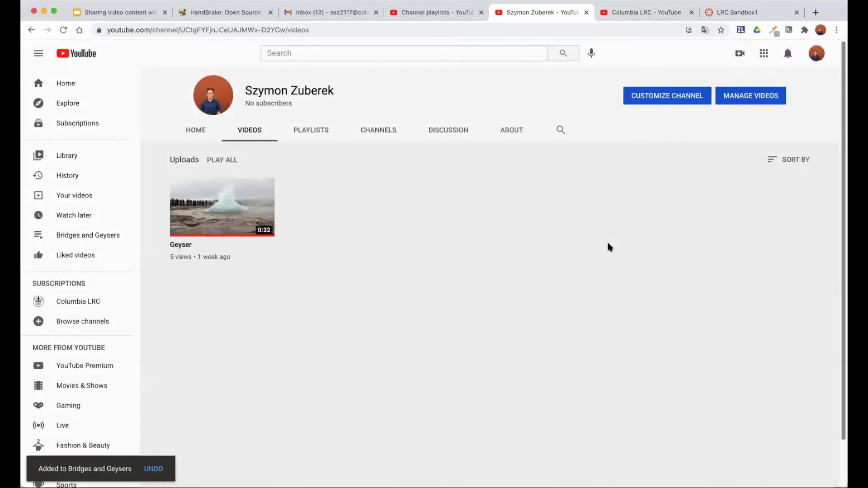
# Show your own channel's playlists and look through all playlists on the Columbia LRC channel.
pyautogui.click(310, 136)
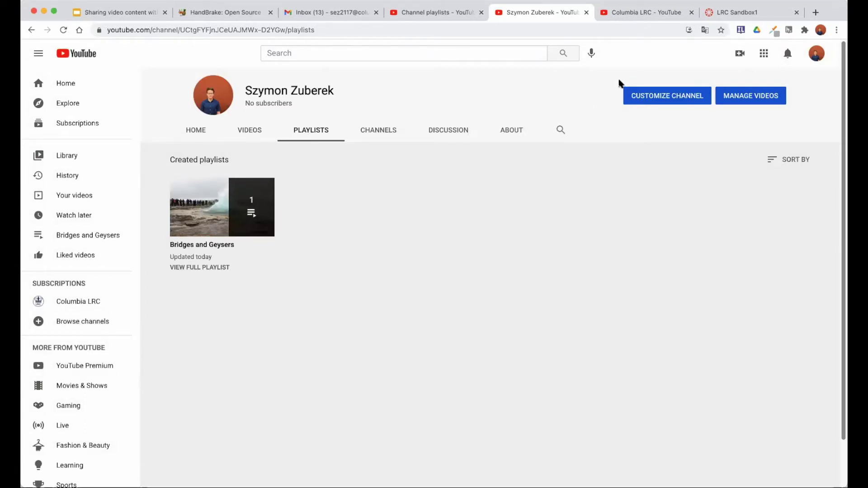
pyautogui.click(662, 17)
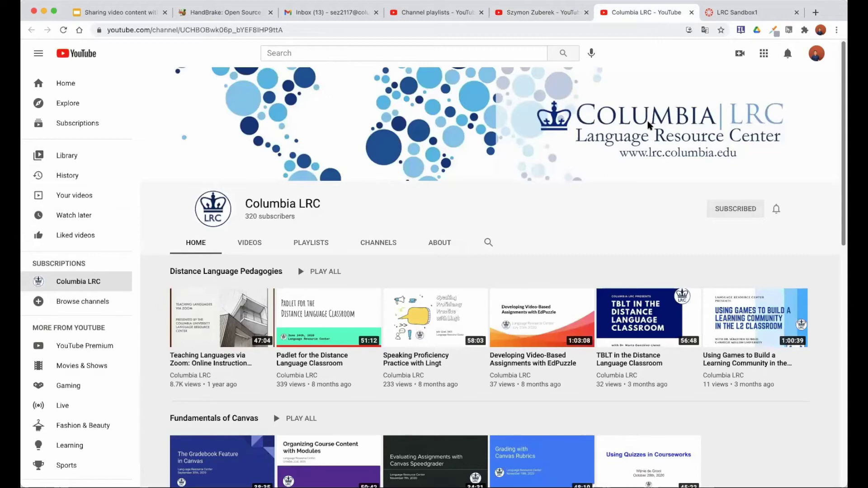
pyautogui.scroll(-2, 648, 125)
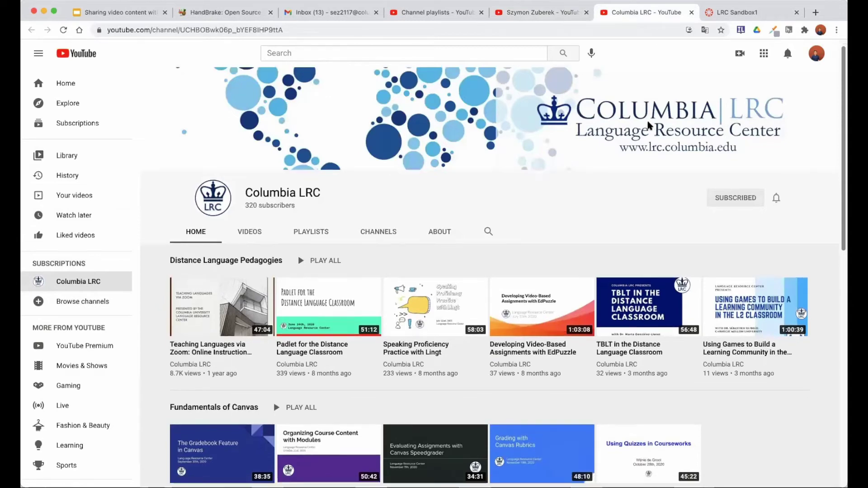
pyautogui.click(310, 215)
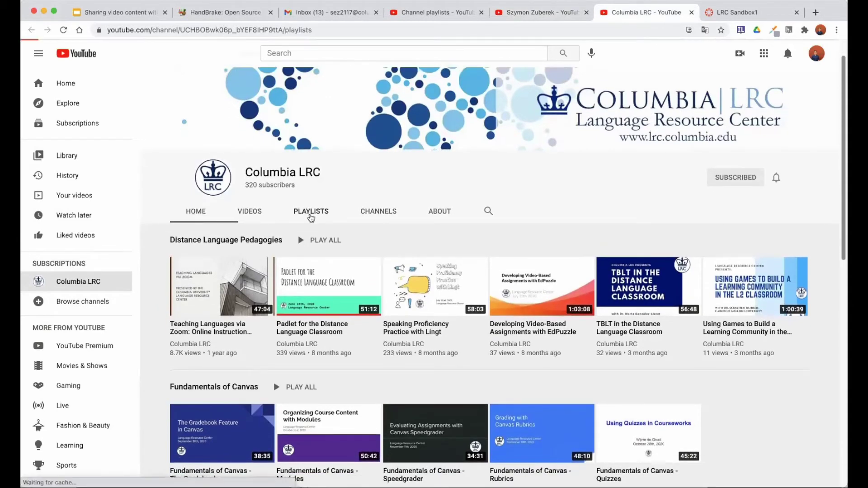
pyautogui.scroll(-5, 341, 258)
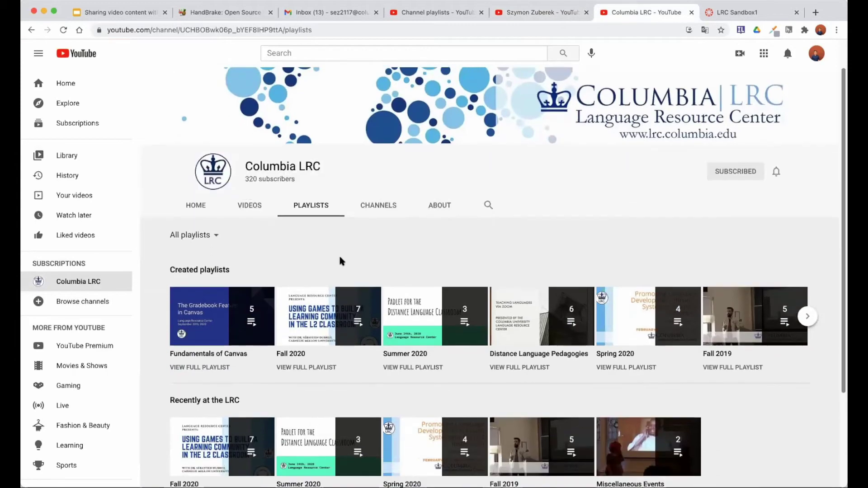
pyautogui.scroll(-1, 341, 260)
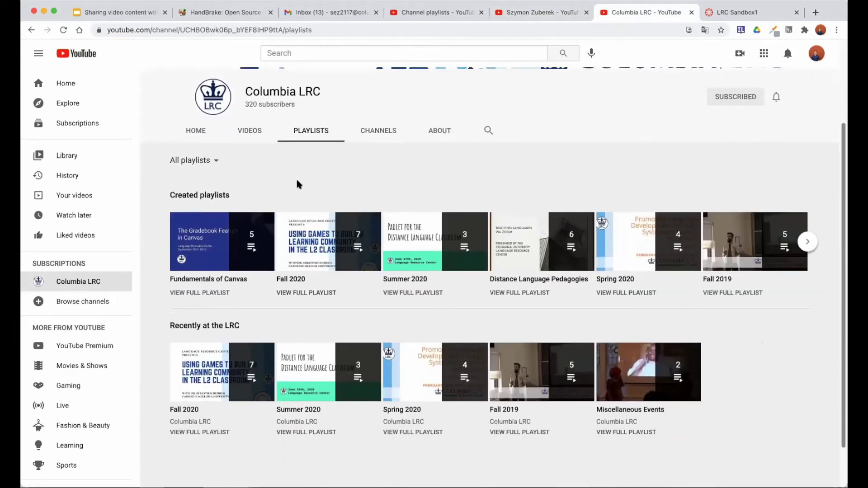
pyautogui.scroll(-2, 269, 190)
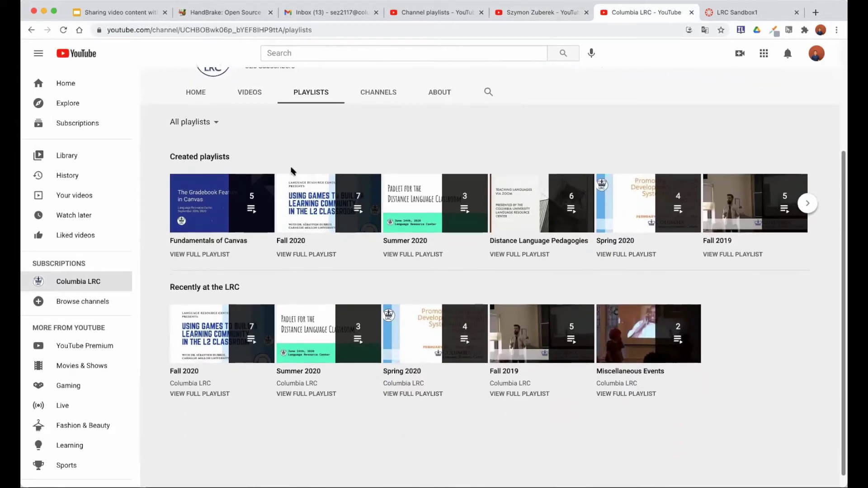
pyautogui.click(192, 124)
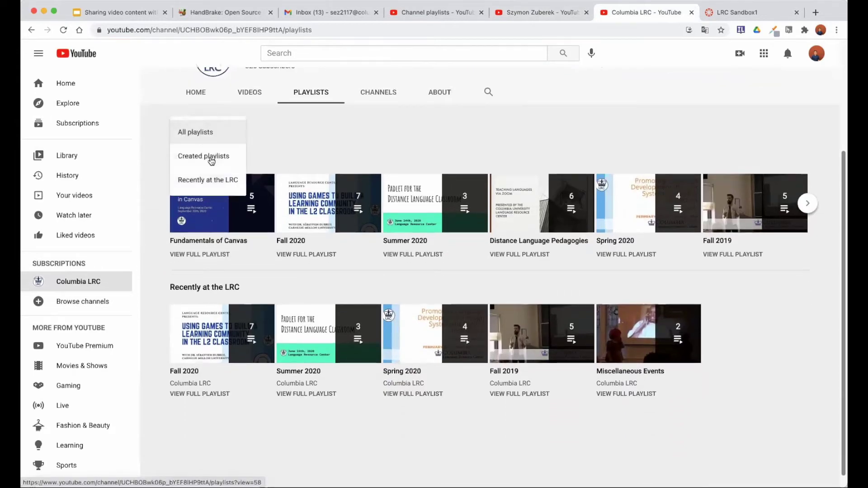
pyautogui.click(207, 136)
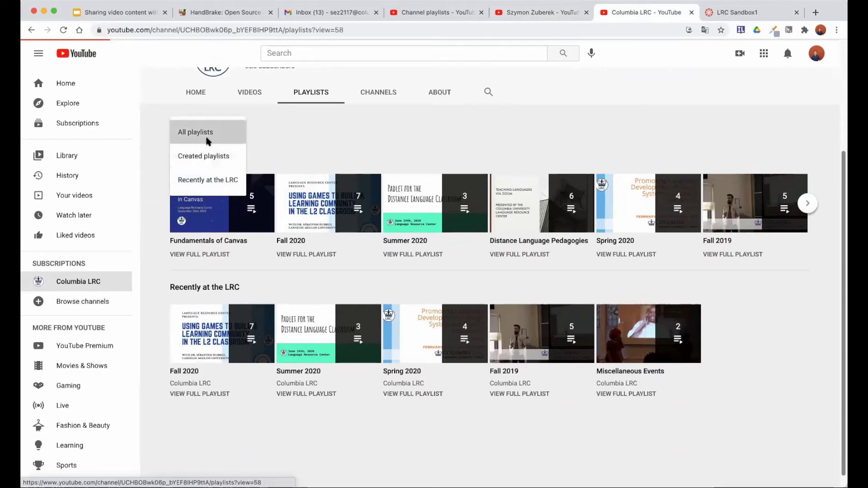
pyautogui.scroll(-3, 266, 256)
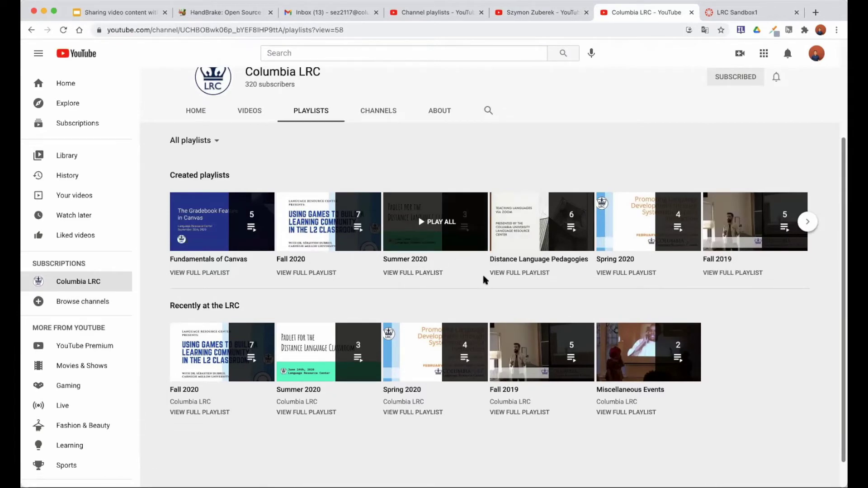
pyautogui.scroll(-1, 483, 274)
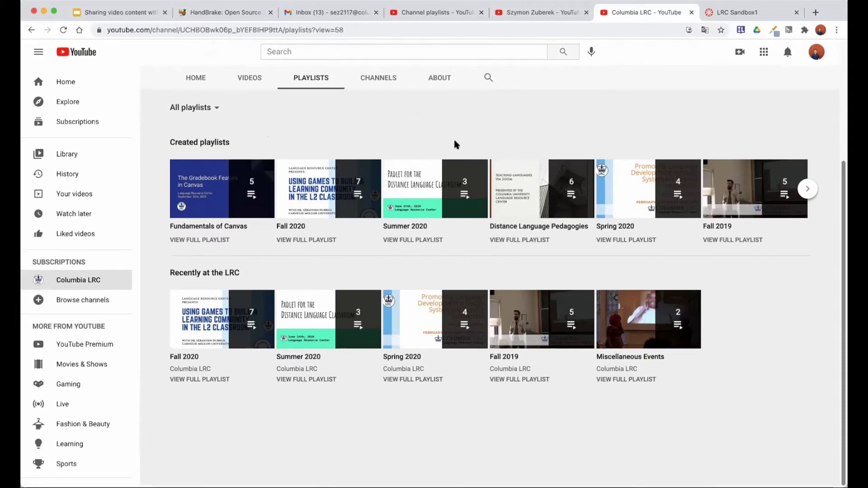
pyautogui.scroll(4, 455, 143)
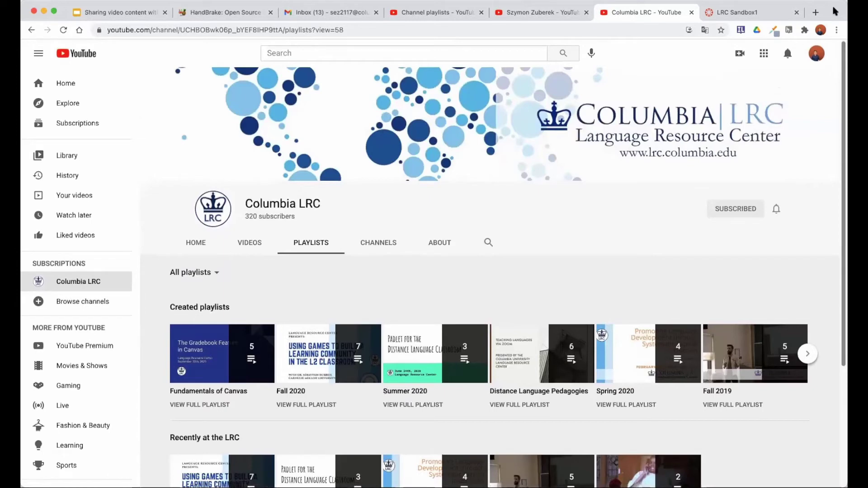
# View your own channel's home page, and compare it with the Columbia LRC channel's About and home pages.
pyautogui.click(534, 17)
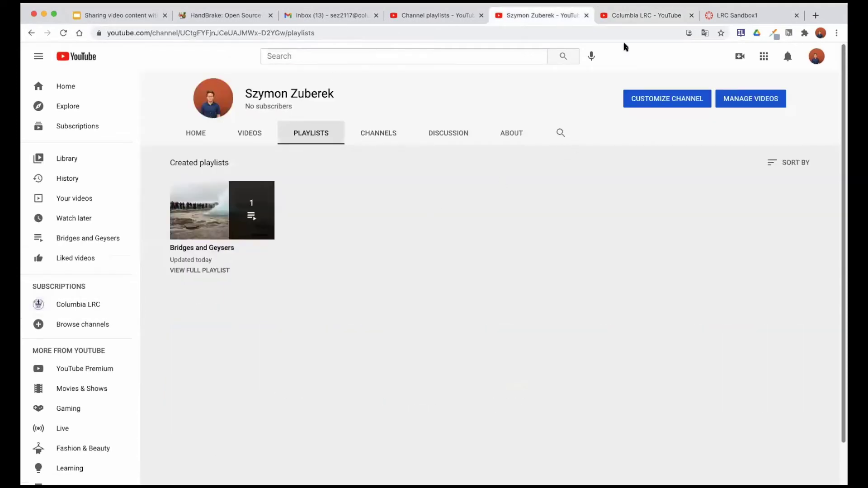
pyautogui.click(201, 133)
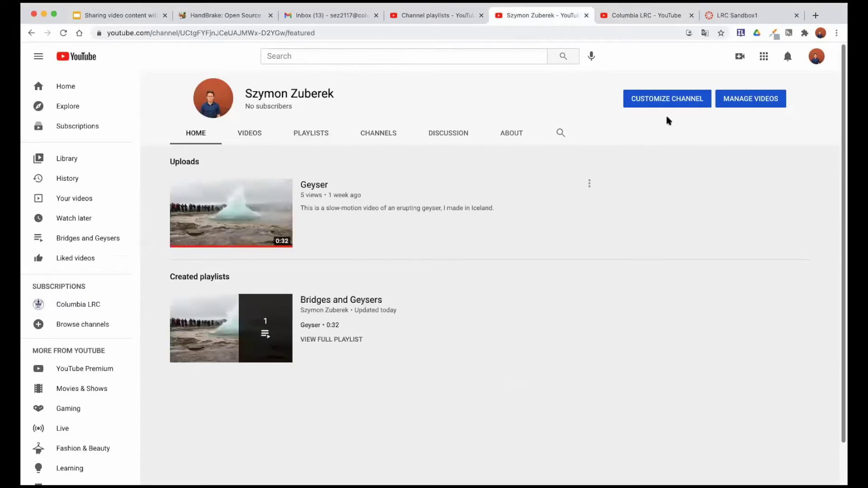
pyautogui.click(660, 18)
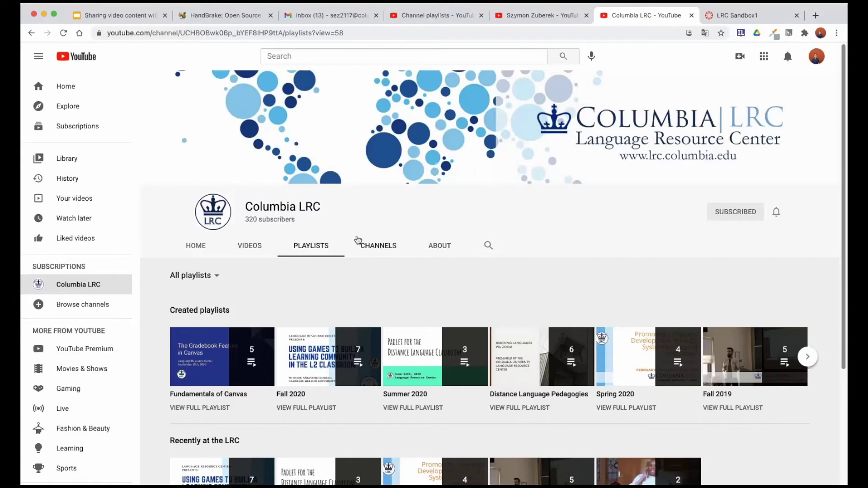
pyautogui.click(437, 249)
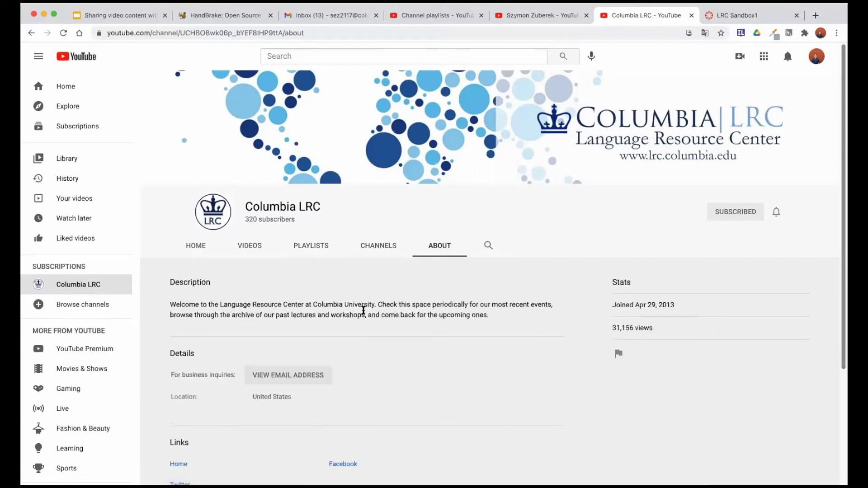
pyautogui.click(195, 247)
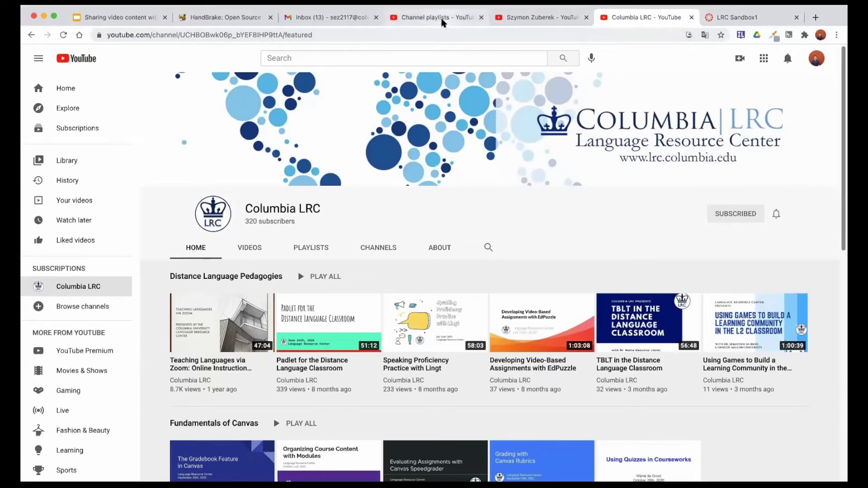
# Switch to the Google Slides presentation, read the YouTube Summary slide and show the Canvas slide.
pyautogui.click(442, 21)
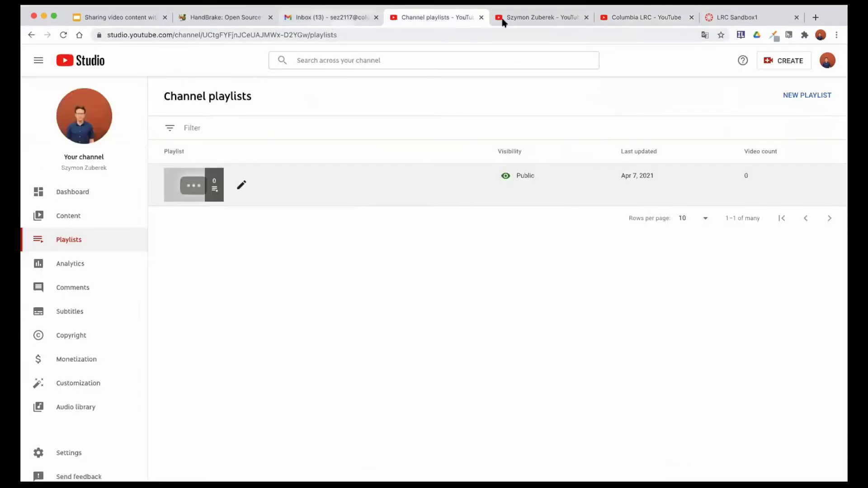
pyautogui.click(111, 19)
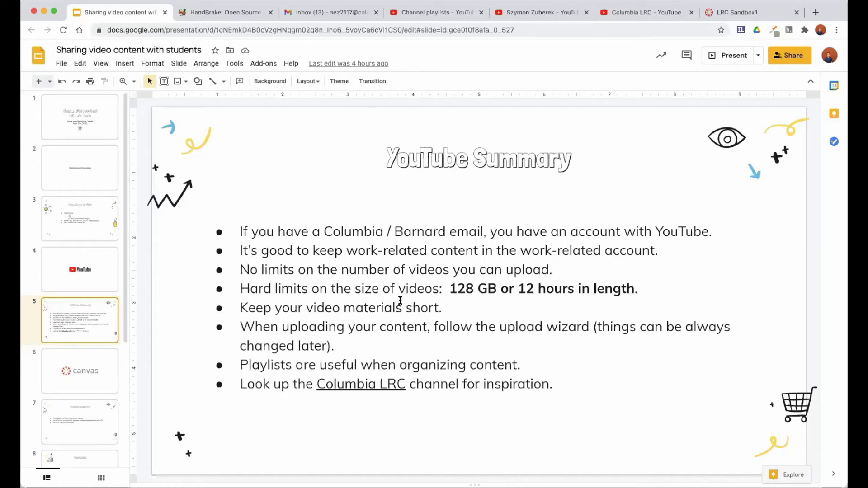
pyautogui.click(108, 362)
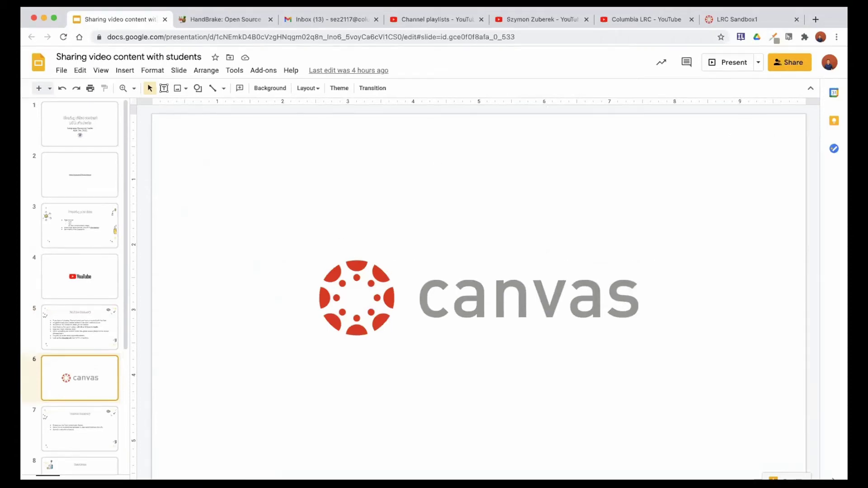
# Switch to the LRC Sandbox1 course in Canvas and open a new assignment from its Assignments page.
pyautogui.click(731, 21)
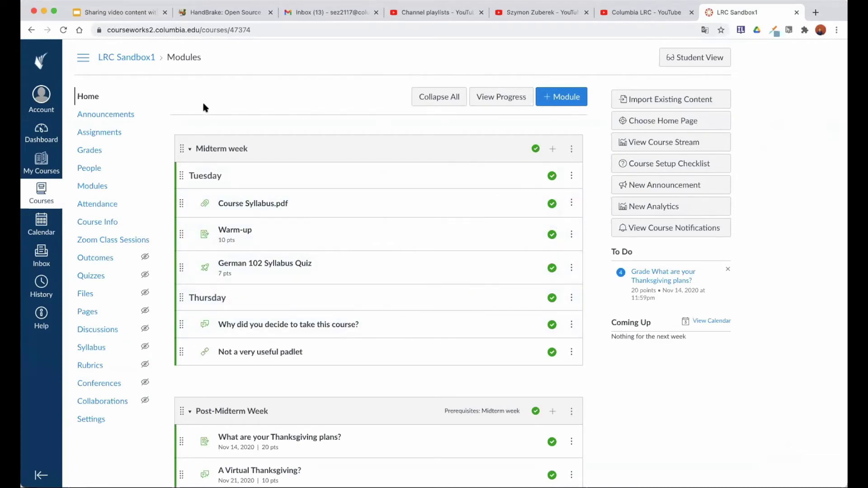
pyautogui.click(117, 136)
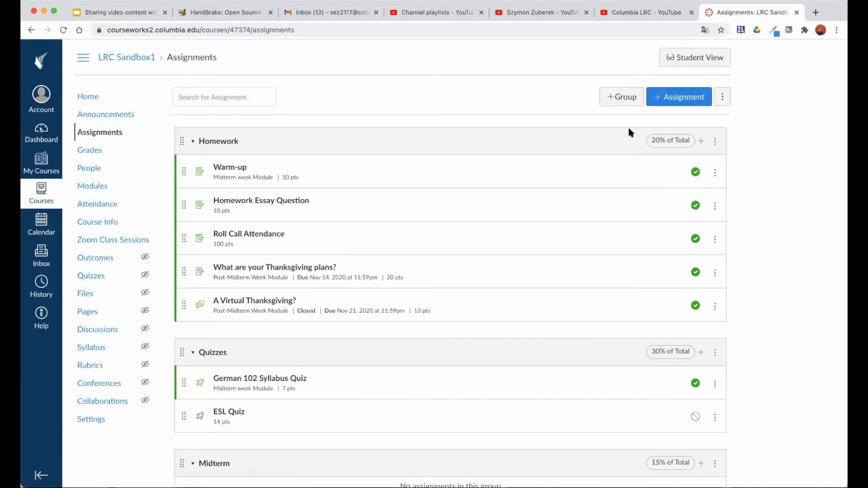
pyautogui.click(677, 104)
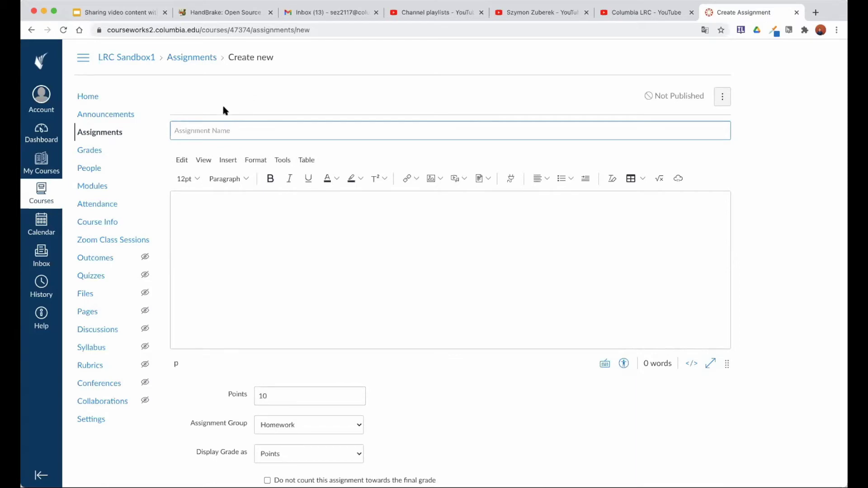
# Name the new assignment "Video Assignment".
pyautogui.click(219, 134)
pyautogui.write('Vi')
pyautogui.write('deo Assign')
pyautogui.write('mn')
pyautogui.write('nt')
pyautogui.press('BackSpace')
pyautogui.press('BackSpace')
pyautogui.press('BackSpace')
pyautogui.write('ent')
# Write "A few summers ago I went to Iceland. Here is what I saw:" as the assignment description and add a new line below.
pyautogui.click(214, 199)
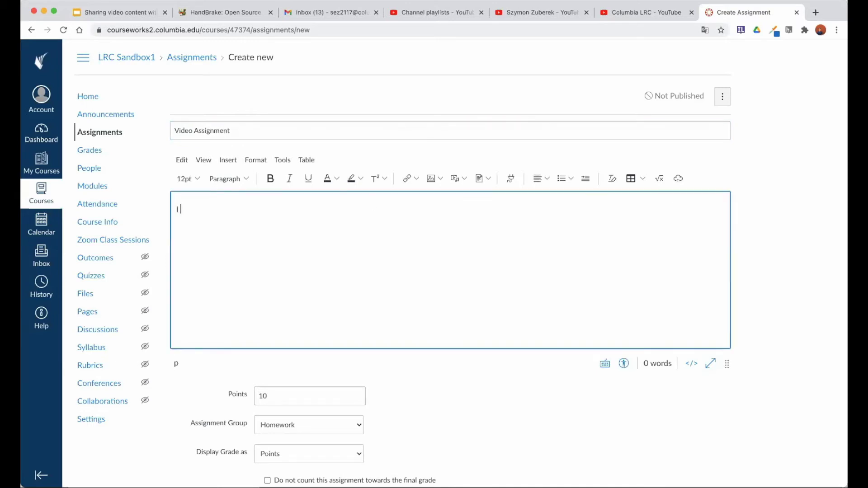
pyautogui.write('A few summers ago i')
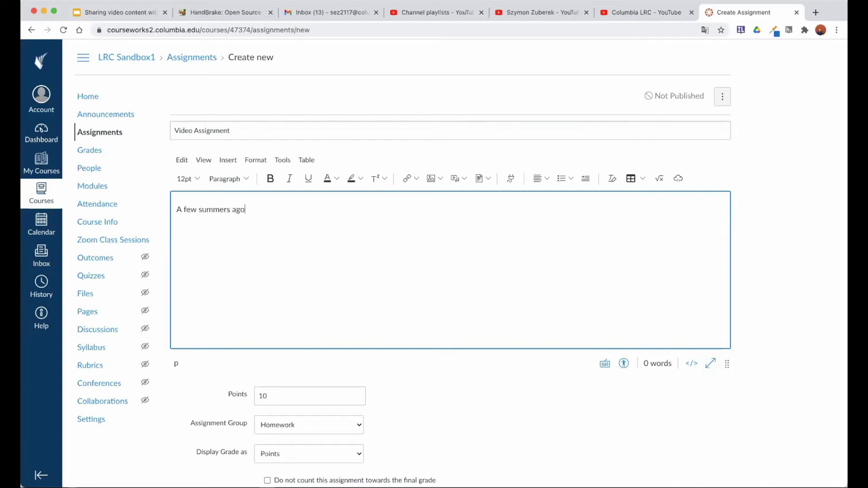
pyautogui.press('BackSpace')
pyautogui.write('I went to Iceland.  Here is what is')
pyautogui.press('BackSpace')
pyautogui.press('BackSpace')
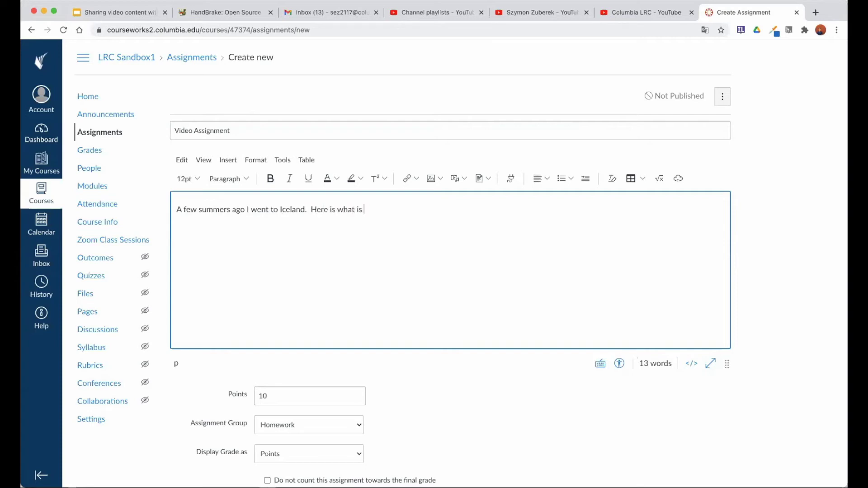
pyautogui.write('I saw:')
pyautogui.press('Return')
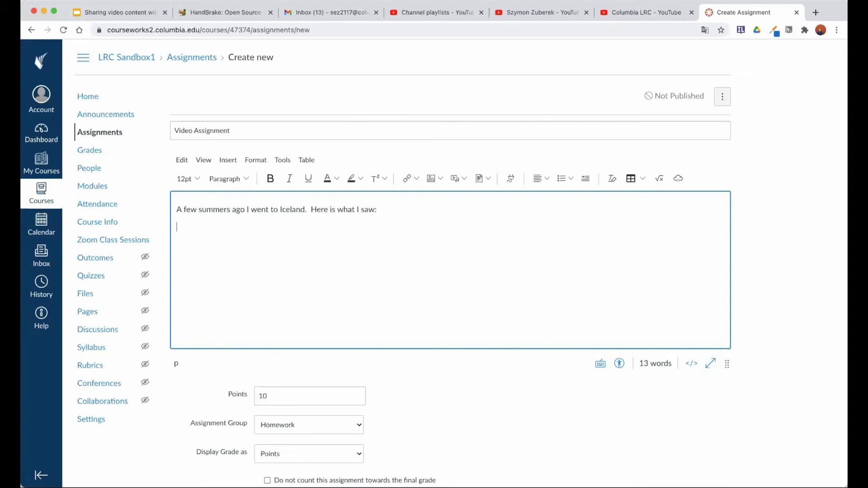
# Upload Bridge.mp4 from the computer and embed it below the text in the assignment description.
pyautogui.click(453, 180)
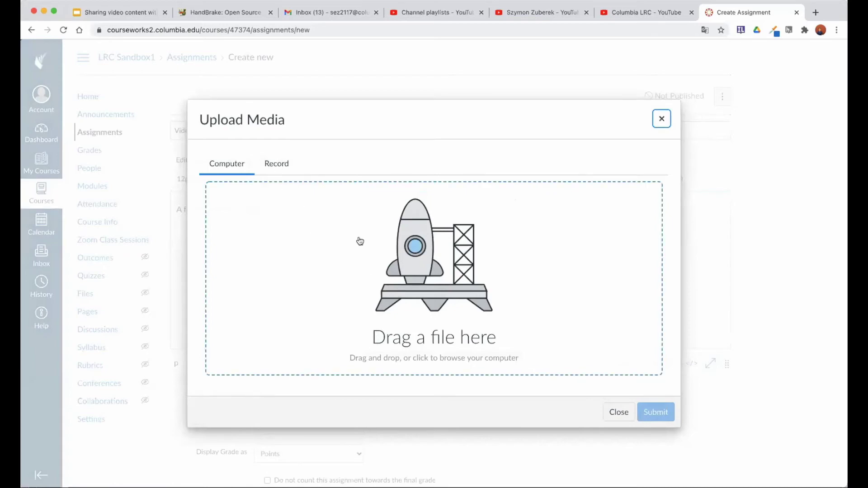
pyautogui.click(425, 292)
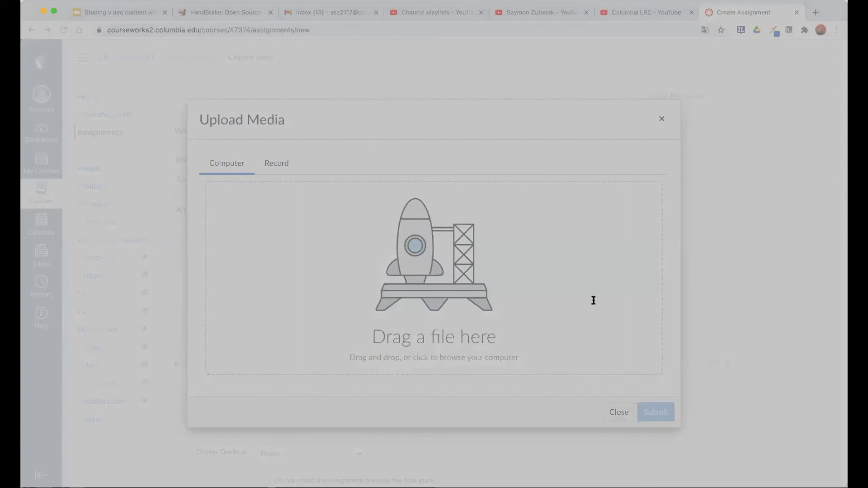
pyautogui.press('Escape')
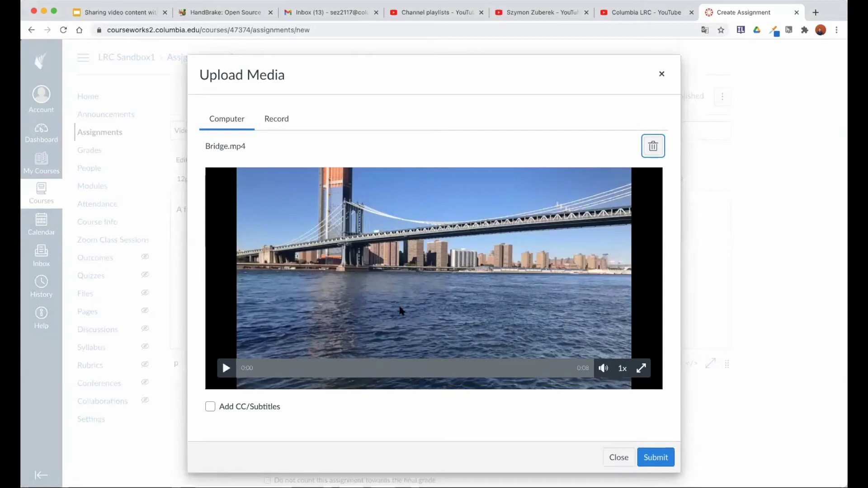
pyautogui.click(655, 458)
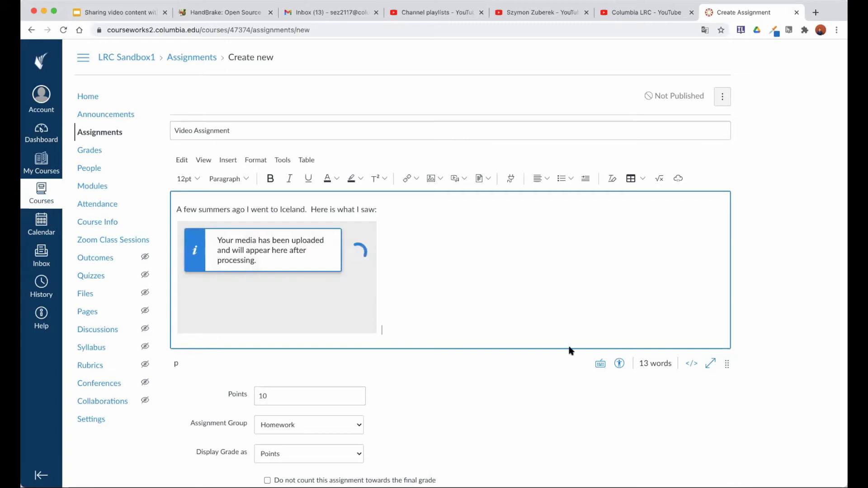
# Look through the assignment's grading, submission, review, and assign-to settings.
pyautogui.scroll(-5, 570, 351)
pyautogui.scroll(-1, 570, 350)
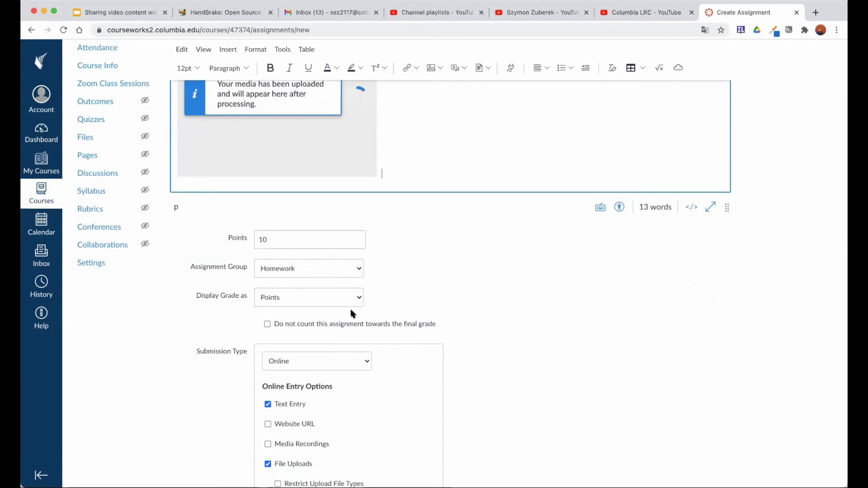
pyautogui.scroll(-4, 415, 291)
pyautogui.scroll(-4, 414, 289)
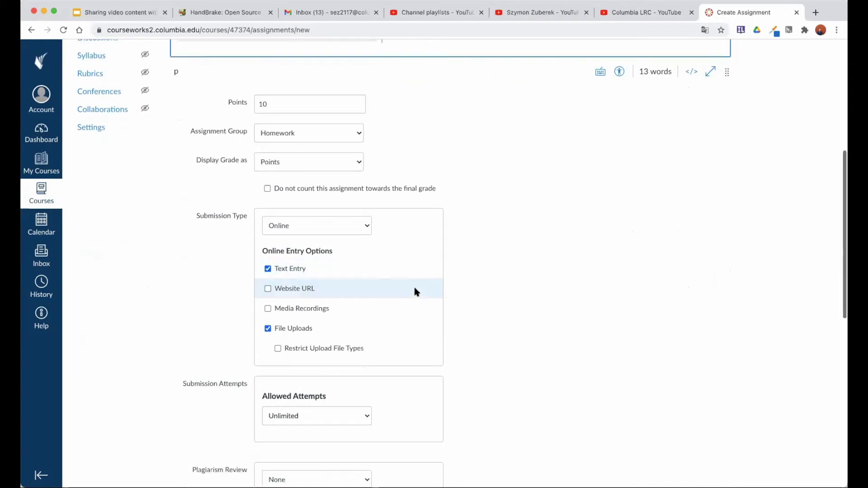
pyautogui.scroll(-10, 417, 291)
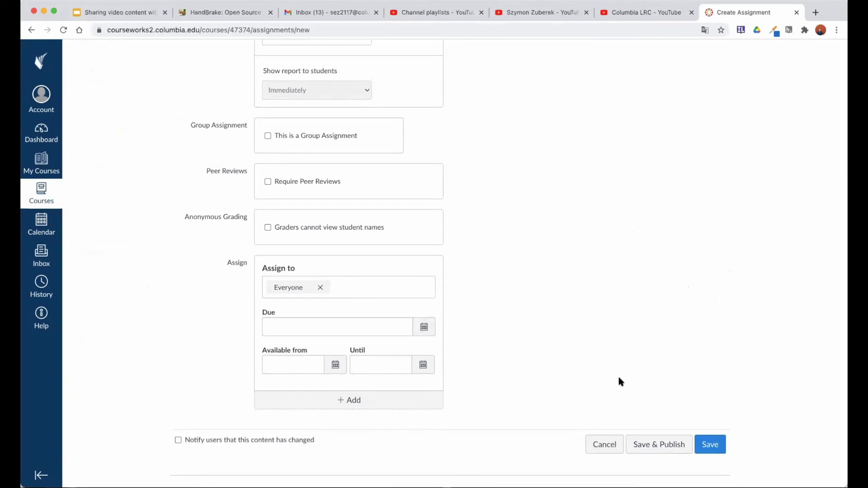
pyautogui.scroll(15, 631, 405)
pyautogui.scroll(-14, 631, 405)
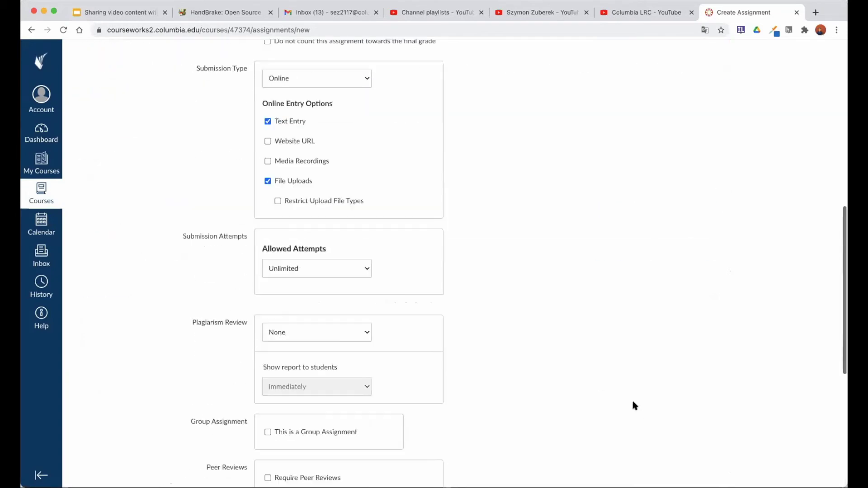
# Save and publish the assignment, and test the embedded video's playback in Student View before leaving that view.
pyautogui.scroll(-1, 632, 406)
pyautogui.click(656, 445)
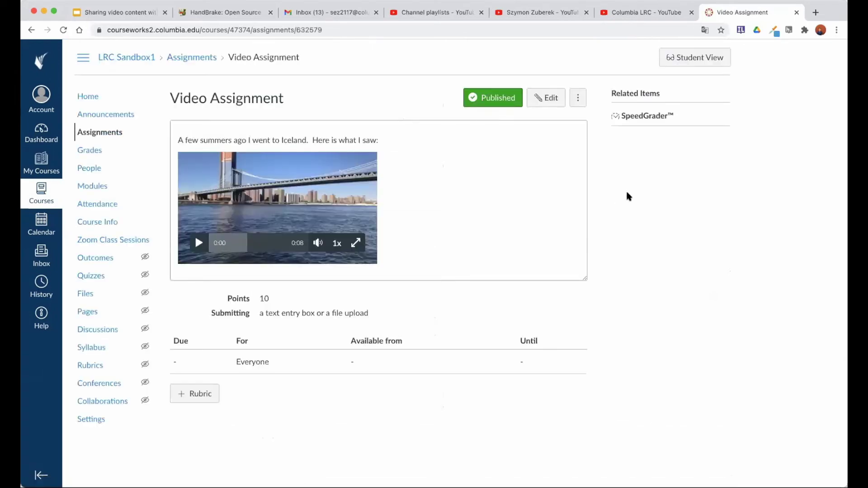
pyautogui.click(692, 63)
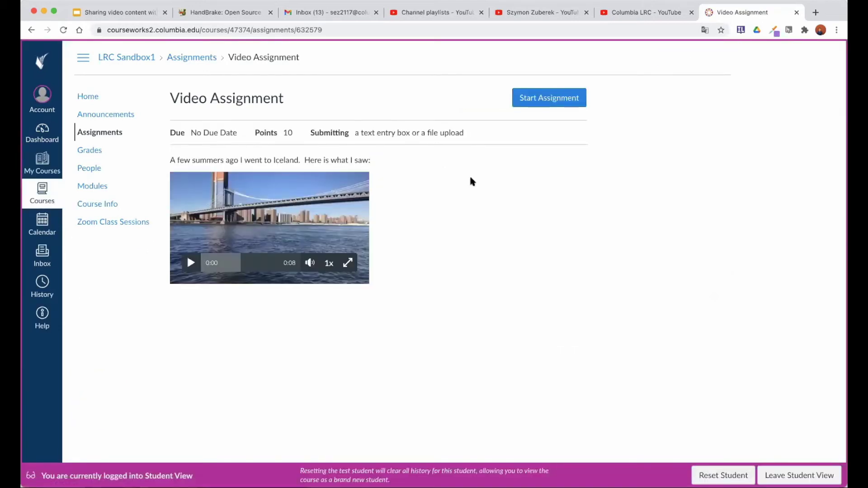
pyautogui.click(190, 263)
pyautogui.click(191, 263)
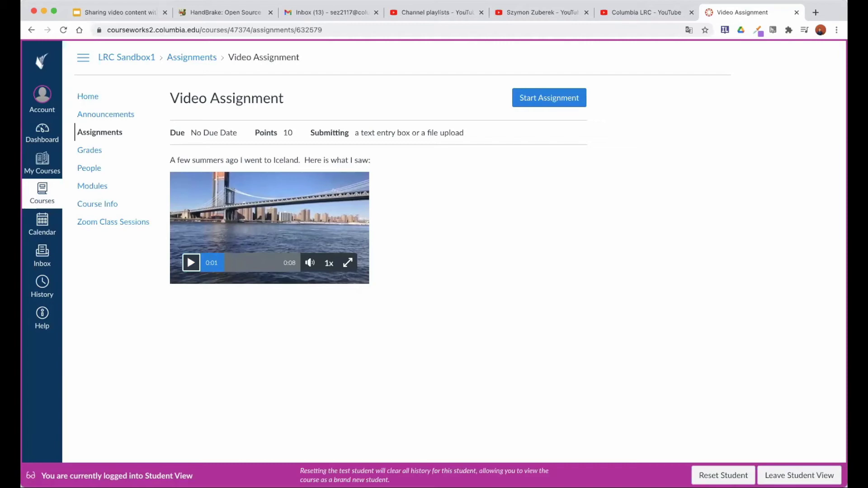
pyautogui.click(799, 475)
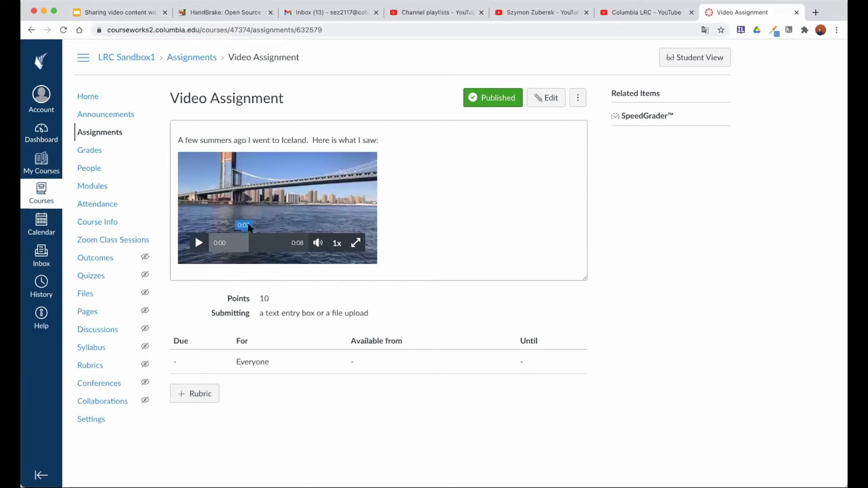
# Examine the contents of the Uploaded Media folder in the course files.
pyautogui.click(87, 297)
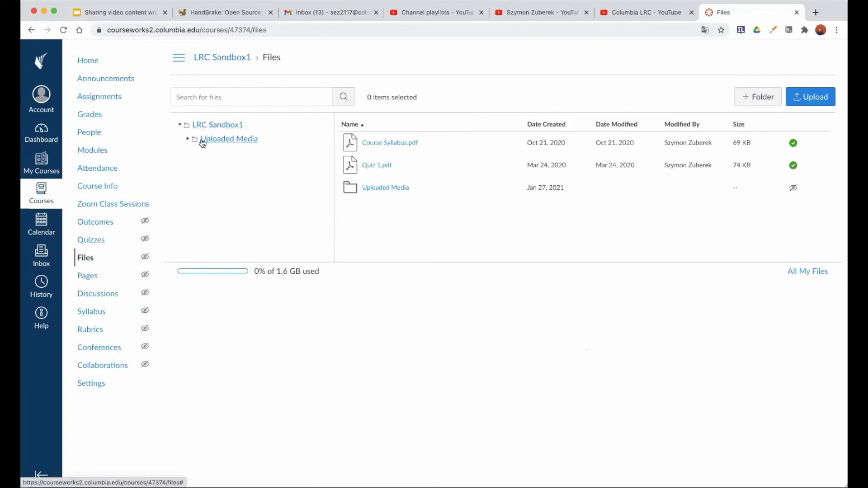
pyautogui.click(234, 144)
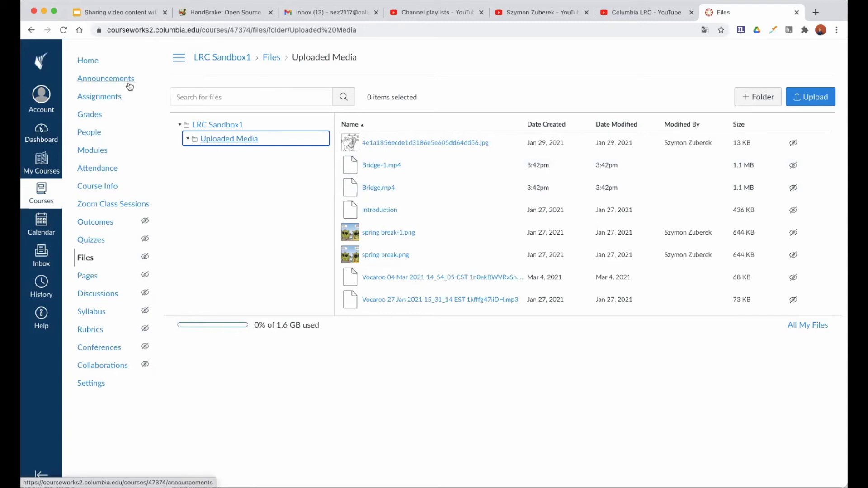
# Open Video Assignment from the course's Homework assignments for editing, with the cursor in its description.
pyautogui.click(107, 97)
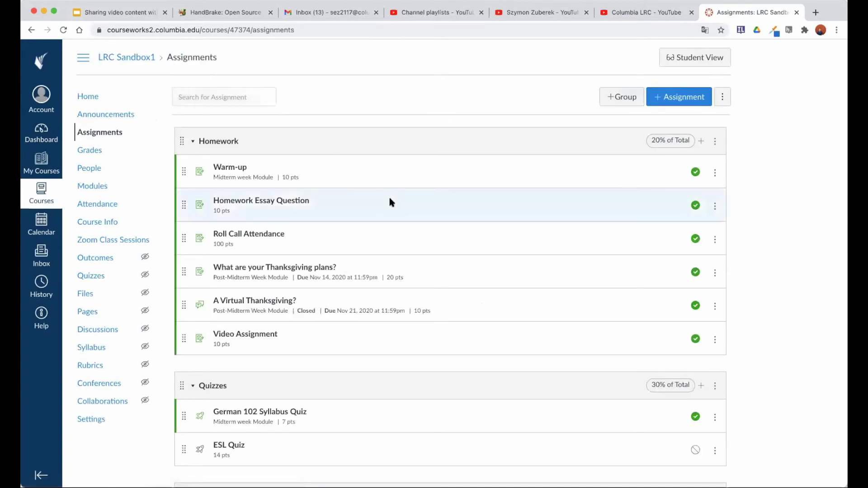
pyautogui.scroll(-2, 390, 199)
pyautogui.scroll(-2, 389, 199)
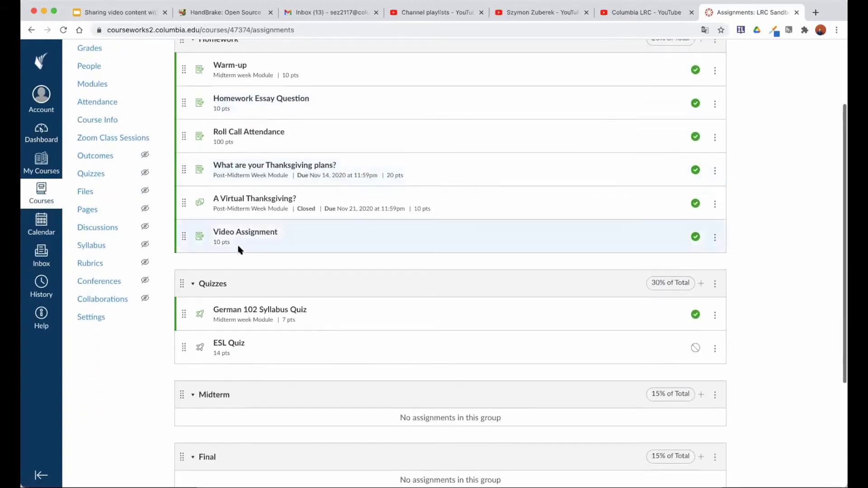
pyautogui.click(256, 234)
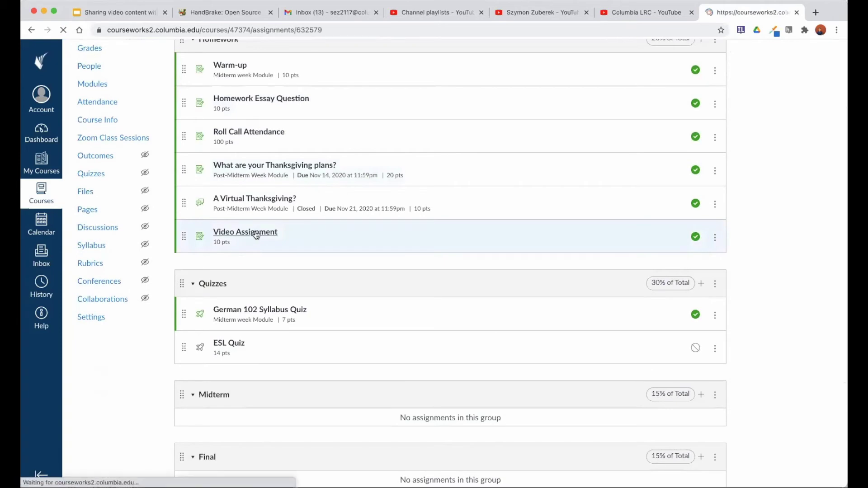
pyautogui.click(547, 98)
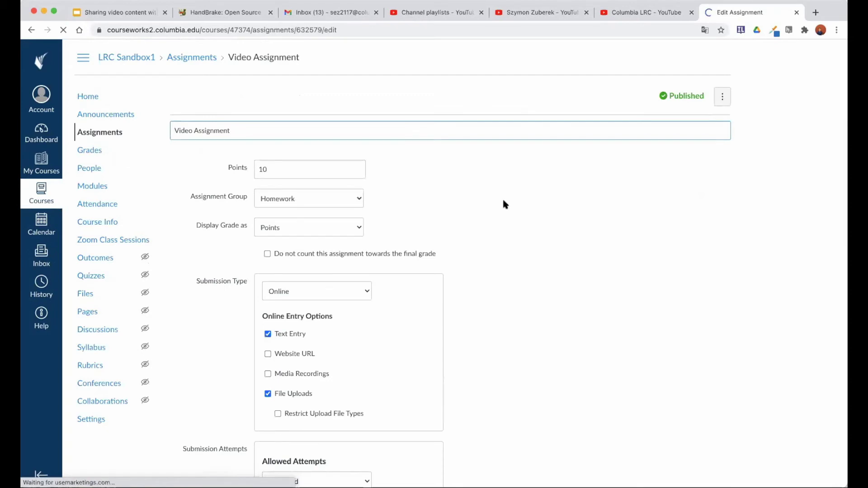
pyautogui.click(419, 307)
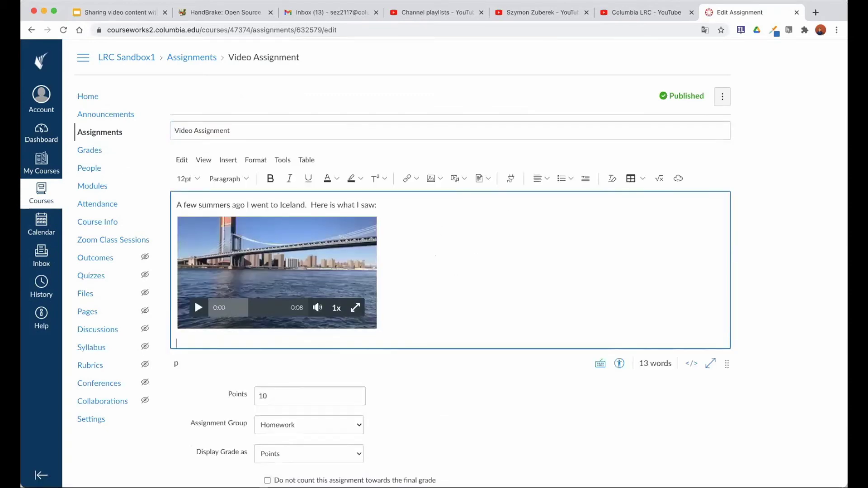
# Change the destination in the description's first sentence so it reads "A few summers ago I went to NYC.".
pyautogui.click(304, 206)
pyautogui.press('BackSpace')
pyautogui.press('BackSpace')
pyautogui.press('BackSpace')
pyautogui.press('BackSpace')
pyautogui.press('BackSpace')
pyautogui.press('BackSpace')
pyautogui.press('BackSpace')
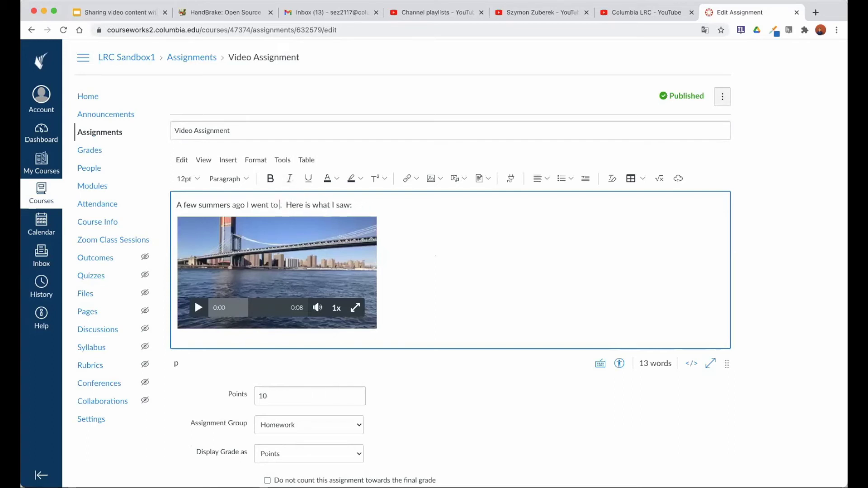
pyautogui.press('BackSpace')
pyautogui.press('BackSpace')
pyautogui.press('BackSpace')
pyautogui.press('BackSpace')
pyautogui.press('BackSpace')
pyautogui.press('BackSpace')
pyautogui.press('BackSpace')
pyautogui.press('BackSpace')
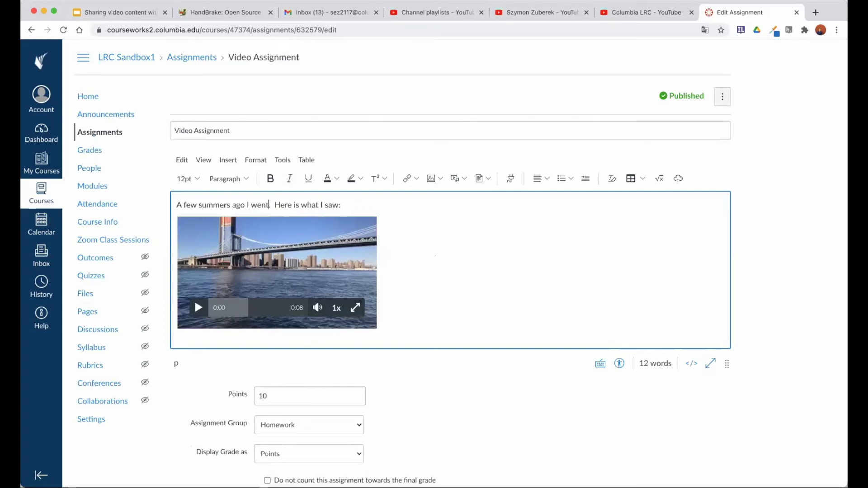
pyautogui.write('went')
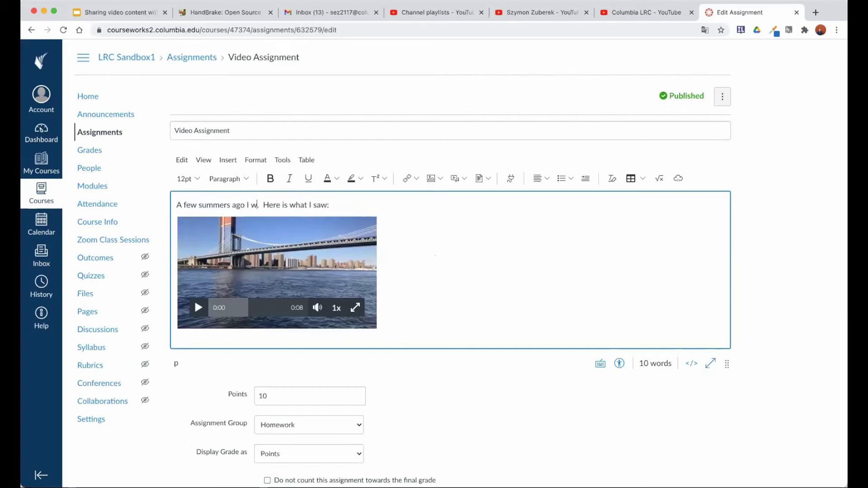
pyautogui.write(' to NY')
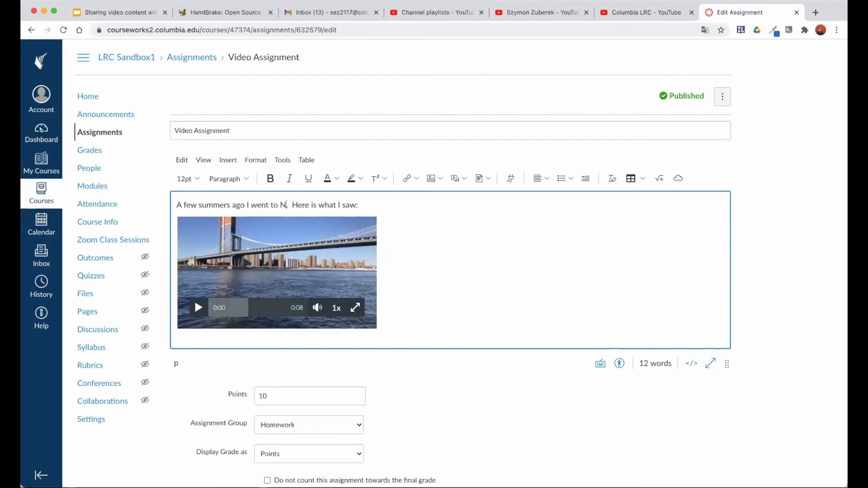
pyautogui.write('C.')
# Add "I fell in love with the city and decided to move there. I liked it even more than Iceland:" below the video, followed by a new line.
pyautogui.click(405, 329)
pyautogui.press('Return')
pyautogui.write('I fell in love with the city and decided to move there.')
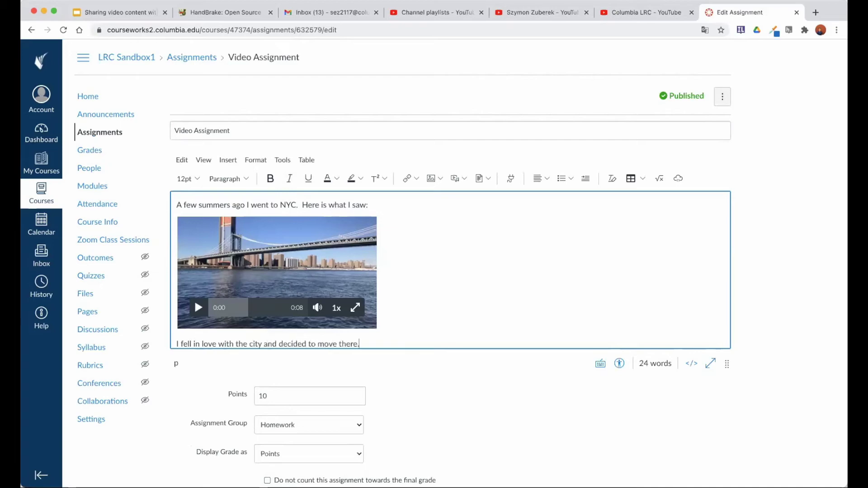
pyautogui.write('  I liked it ve')
pyautogui.write('en more than Iceland!')
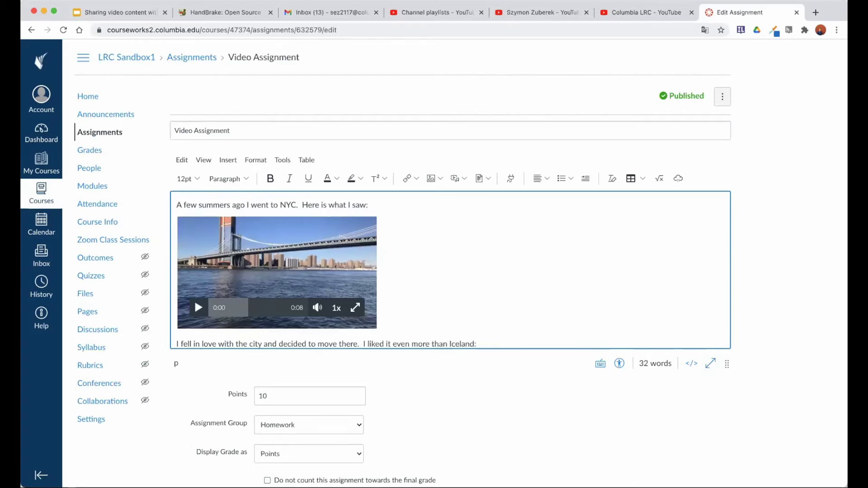
pyautogui.press('Return')
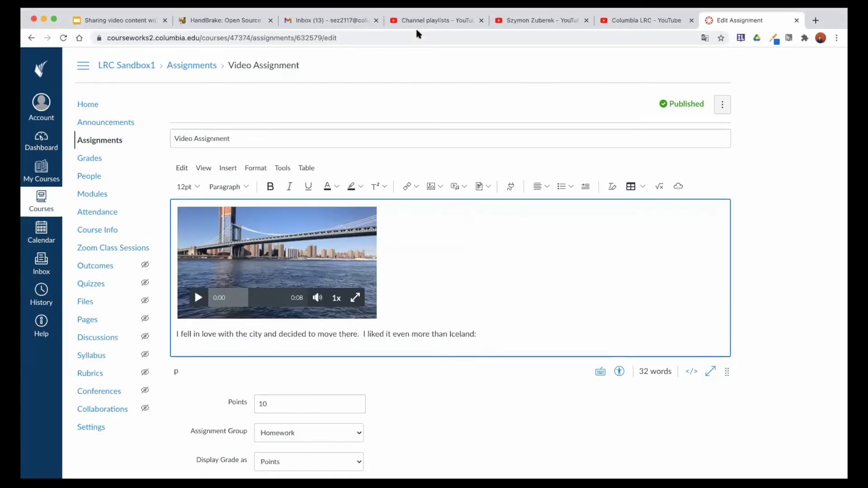
# Switch to the YouTube channel, open the Geyser video, pause it, and copy its share link.
pyautogui.click(506, 22)
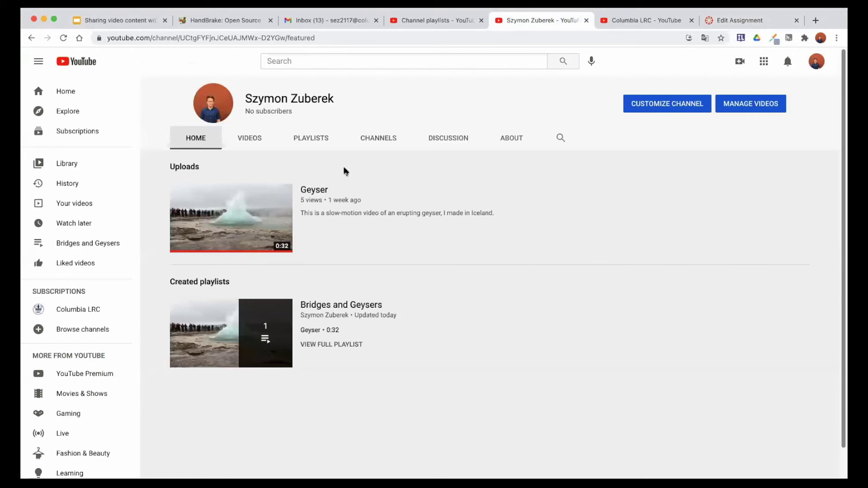
pyautogui.moveTo(251, 218)
pyautogui.click(220, 224)
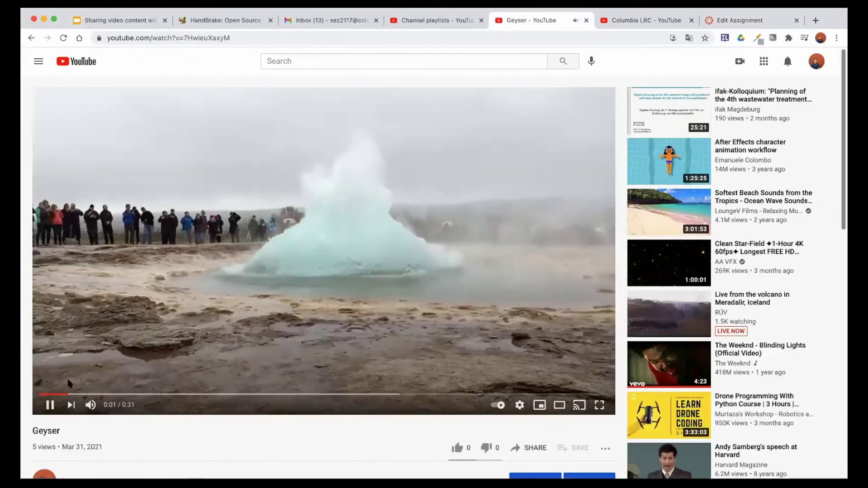
pyautogui.click(50, 405)
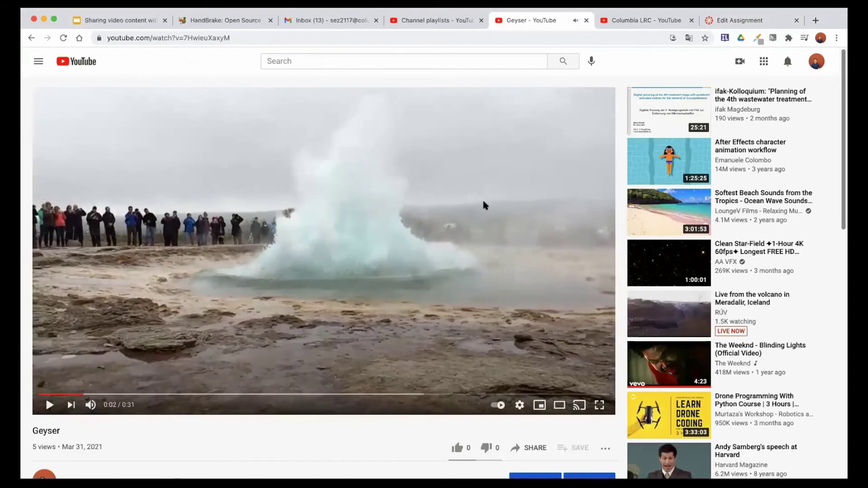
pyautogui.scroll(-3, 483, 202)
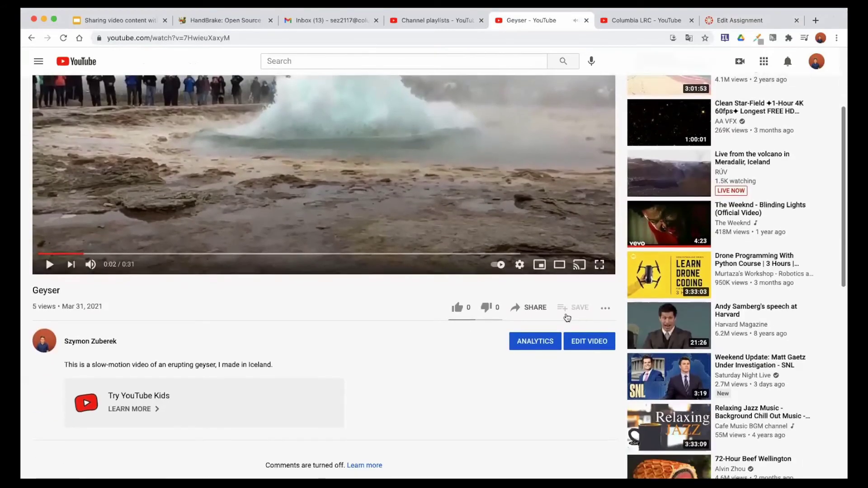
pyautogui.click(530, 311)
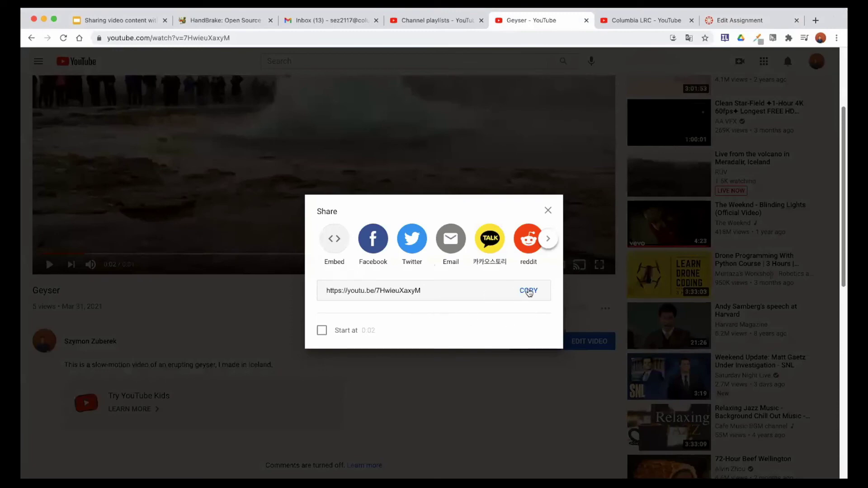
pyautogui.click(528, 292)
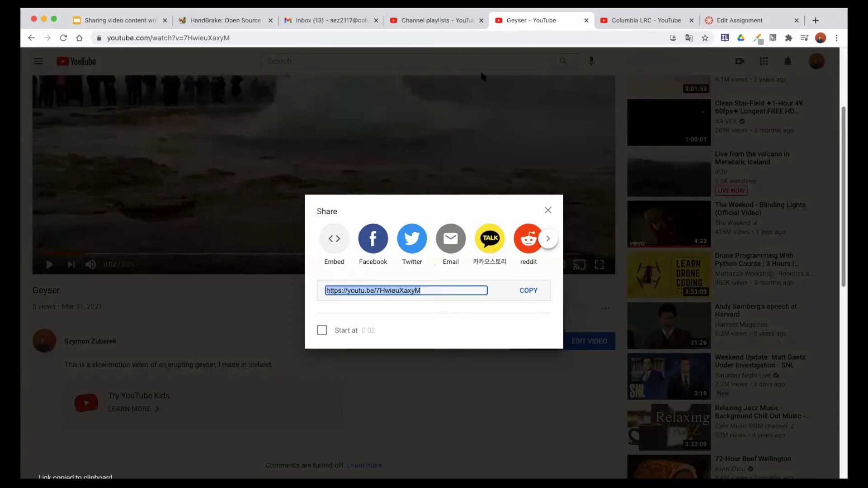
pyautogui.click(726, 17)
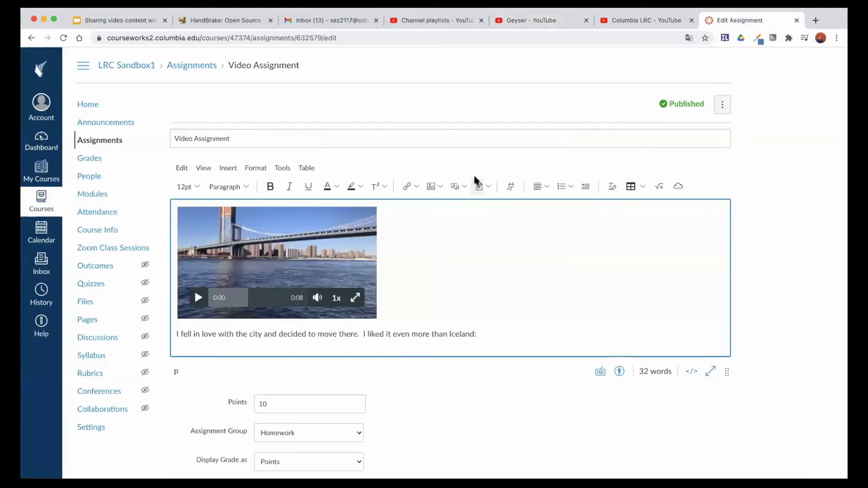
pyautogui.press('super+v')
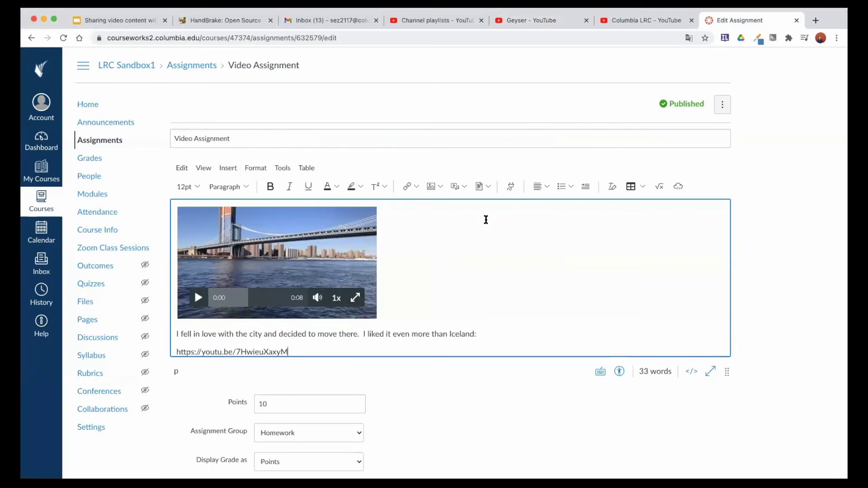
pyautogui.press('Return')
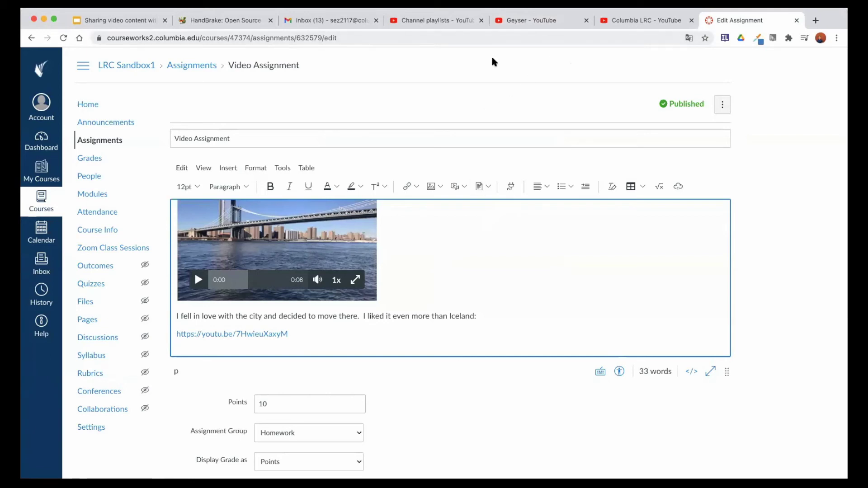
# Examine the Geyser video's embed code in YouTube's sharing options and return to the Canvas assignment.
pyautogui.click(423, 21)
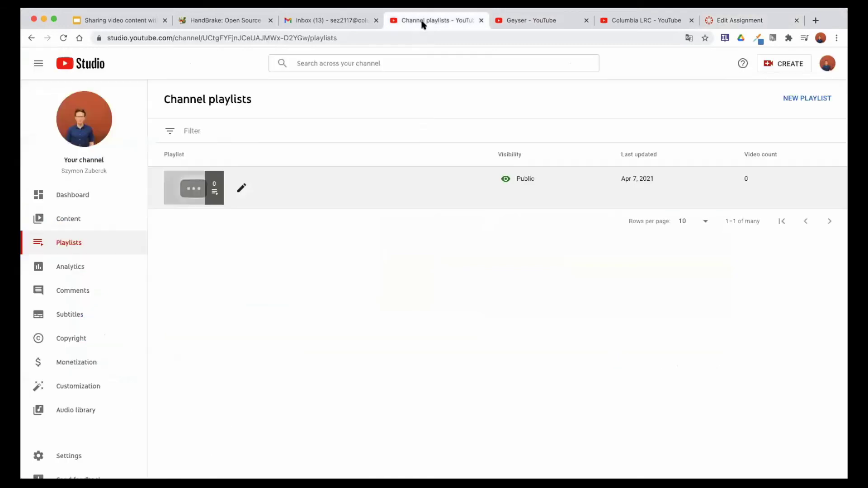
pyautogui.click(509, 22)
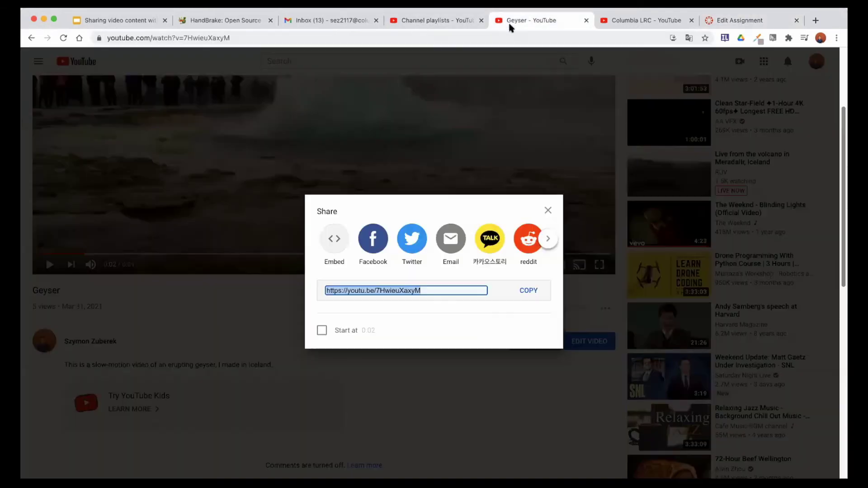
pyautogui.click(331, 244)
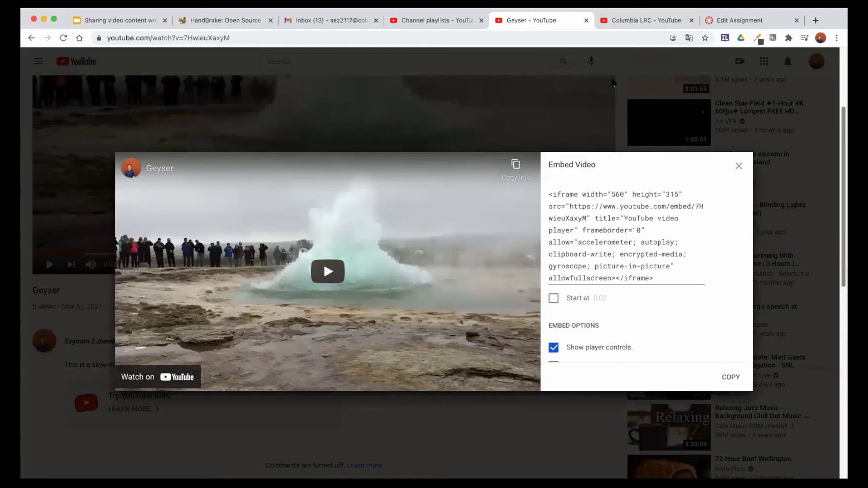
pyautogui.click(719, 20)
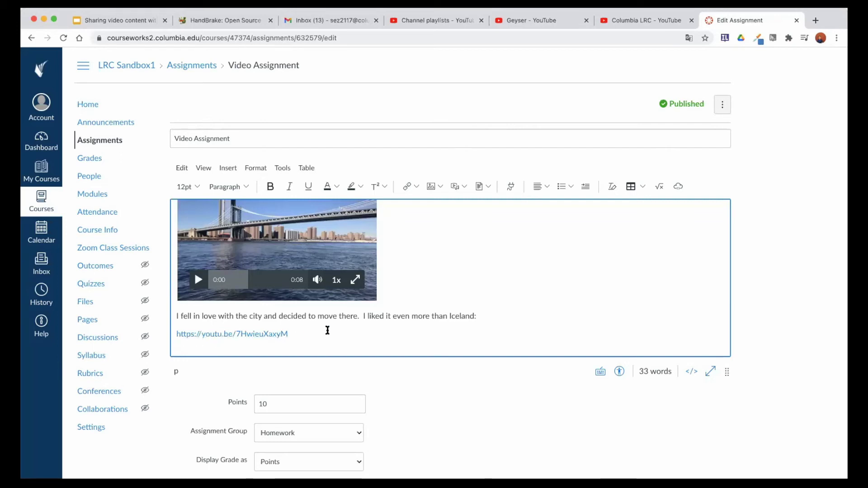
# Save the edited assignment and display it in Student View.
pyautogui.scroll(1, 328, 329)
pyautogui.scroll(-2, 345, 314)
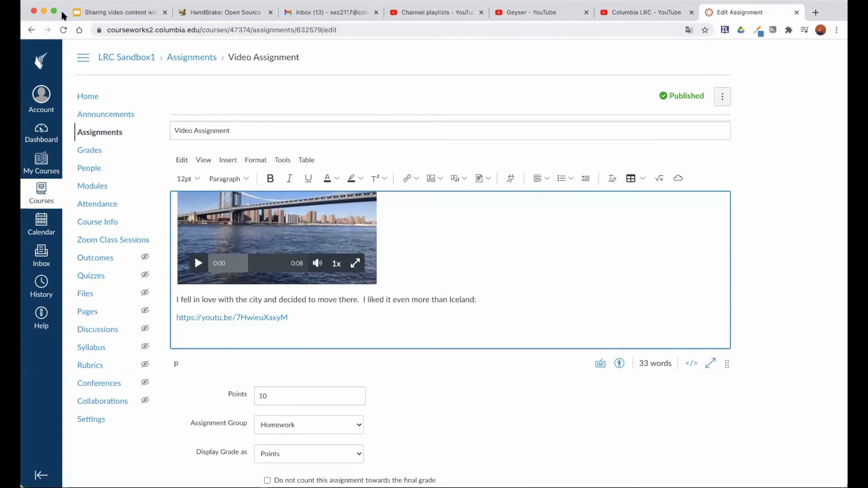
pyautogui.scroll(-2, 358, 335)
pyautogui.scroll(-15, 425, 342)
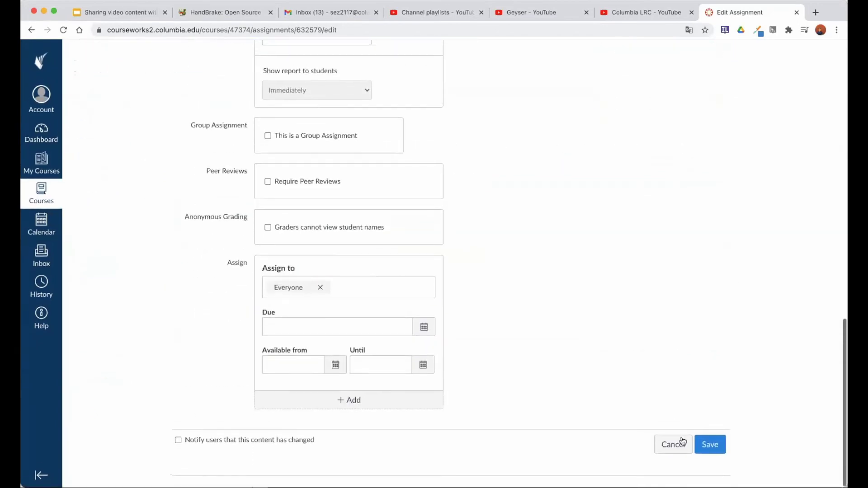
pyautogui.click(702, 448)
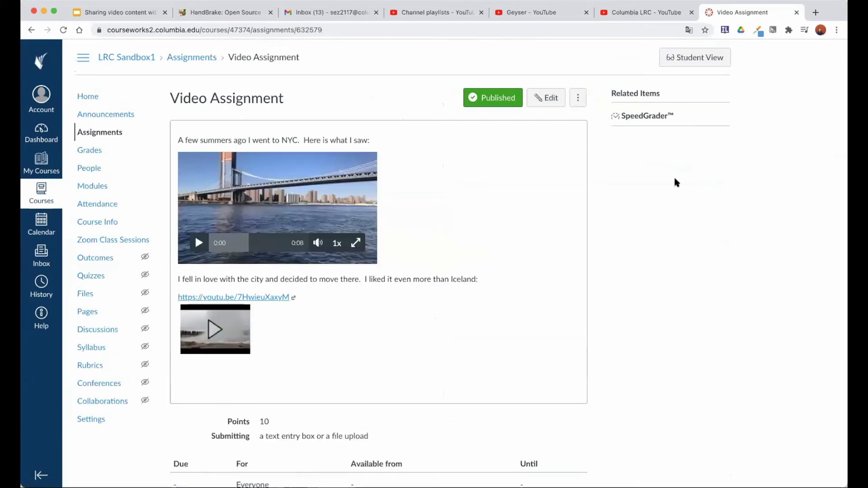
pyautogui.click(693, 60)
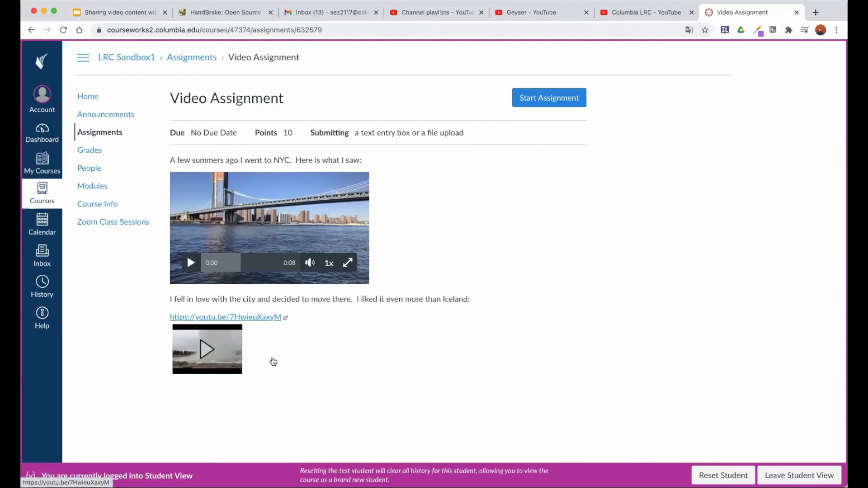
# Expand the embedded Geyser video in the assignment, play it briefly, pause it, and leave Student View.
pyautogui.click(207, 353)
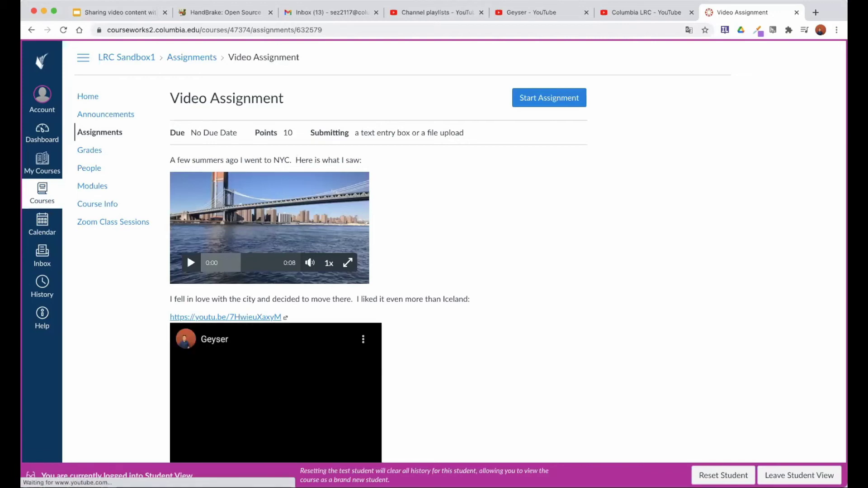
pyautogui.scroll(-3, 413, 313)
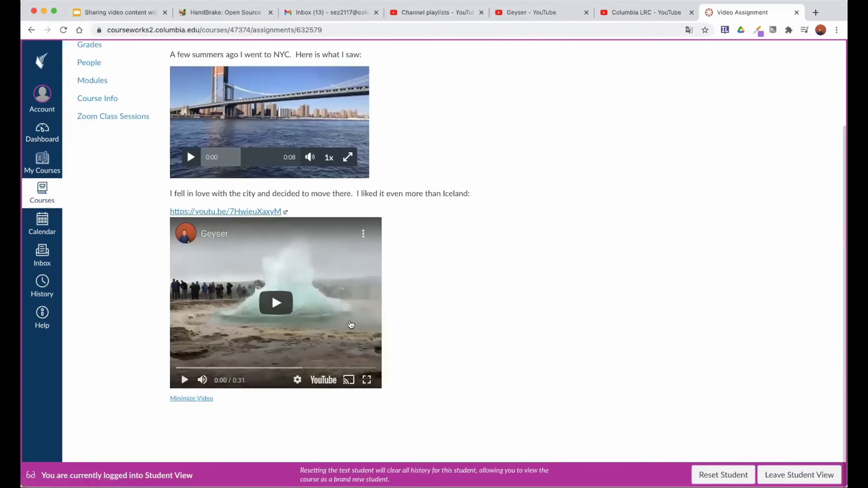
pyautogui.click(276, 308)
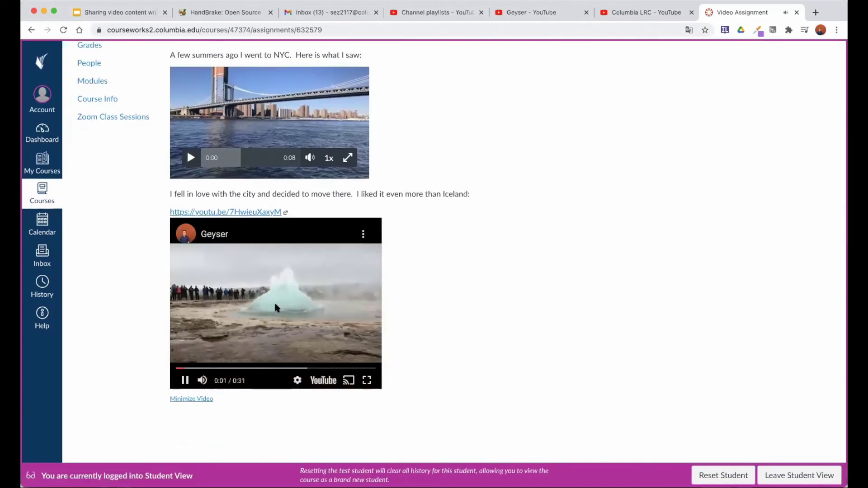
pyautogui.click(185, 381)
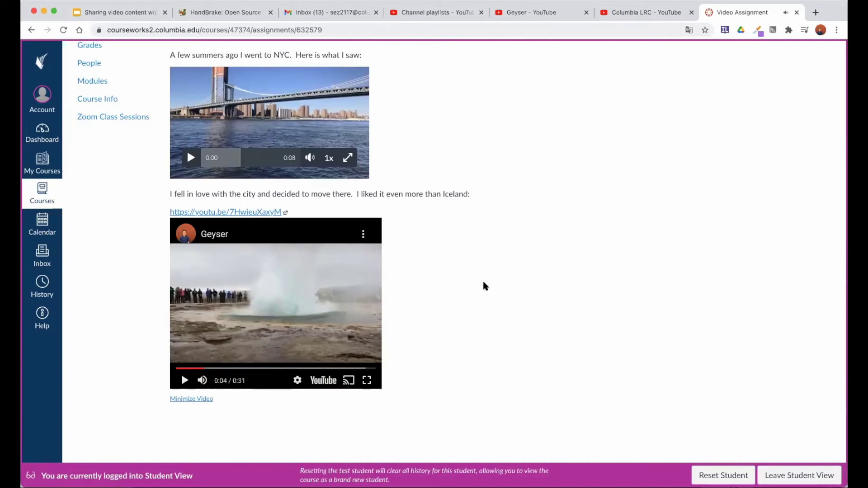
pyautogui.scroll(1, 485, 285)
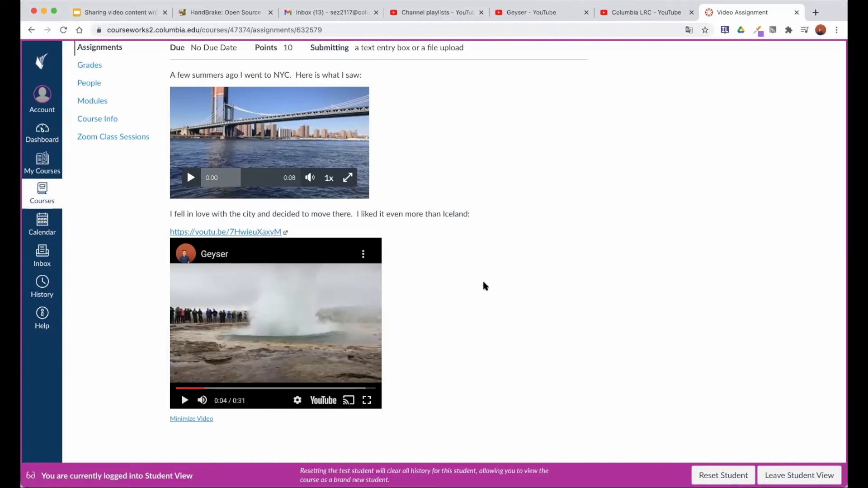
pyautogui.scroll(-1, 430, 361)
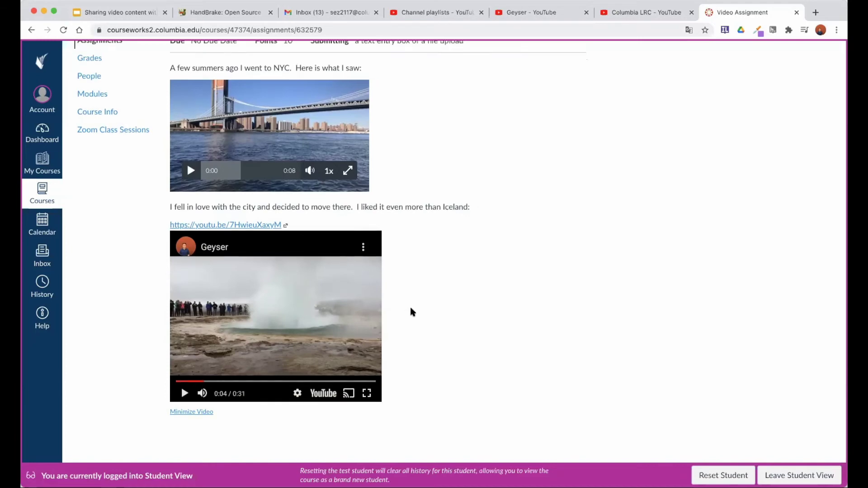
pyautogui.scroll(3, 412, 312)
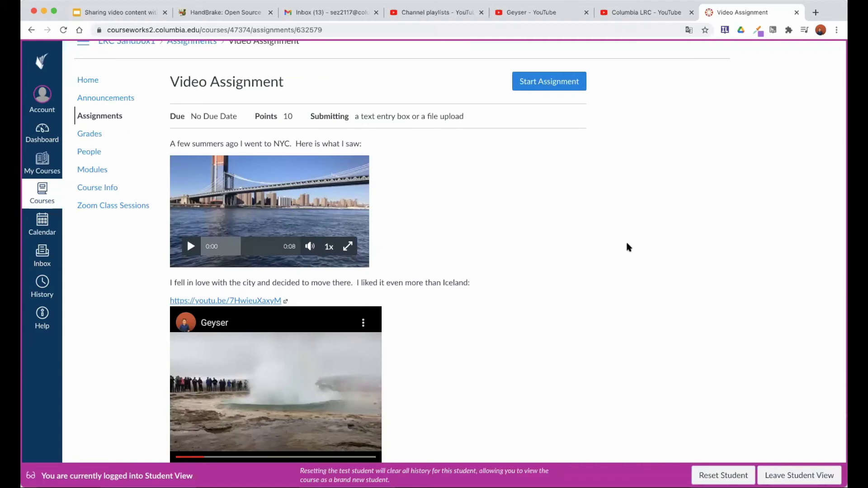
pyautogui.click(798, 475)
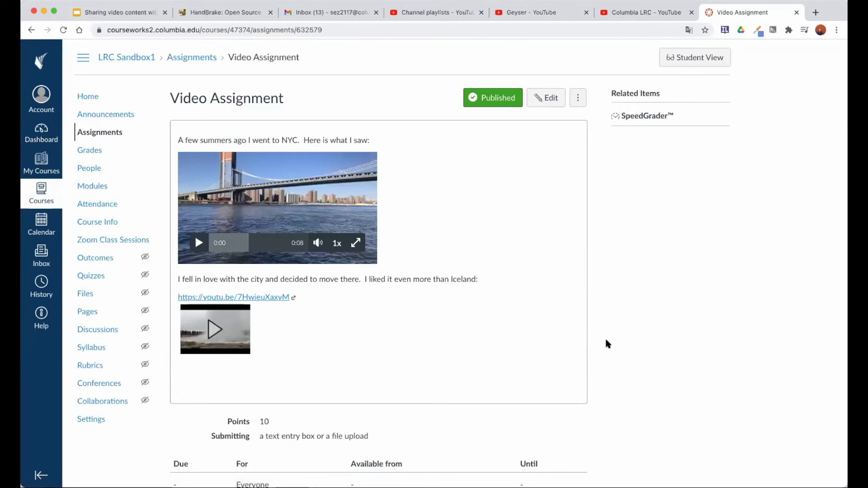
# Switch to the Google Slides presentation "Sharing video content with students" and look through the slides following the Canvas title slide.
pyautogui.click(95, 14)
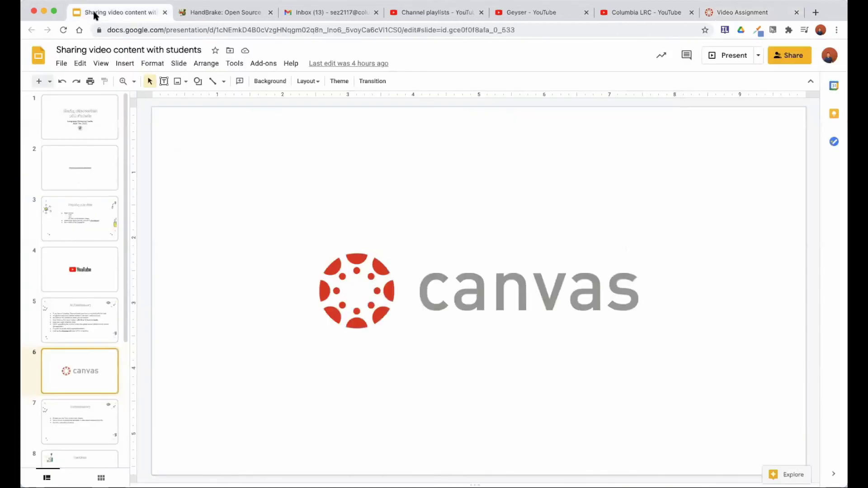
pyautogui.scroll(-3, 104, 294)
pyautogui.scroll(-3, 107, 300)
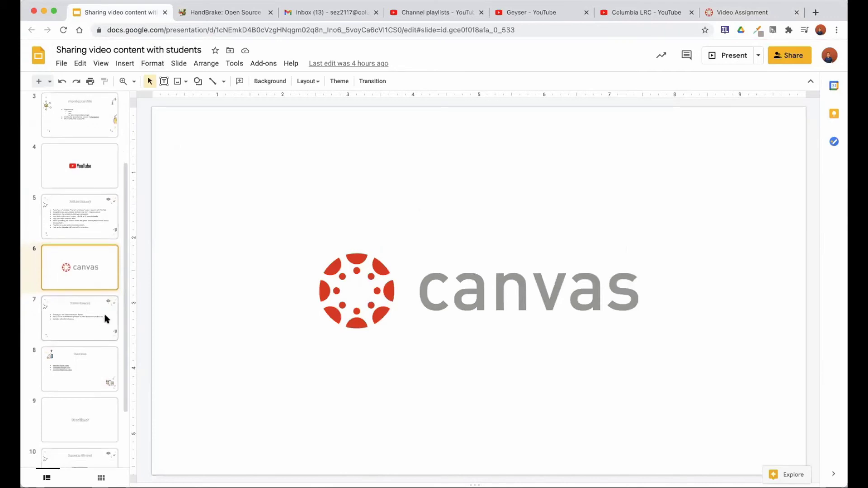